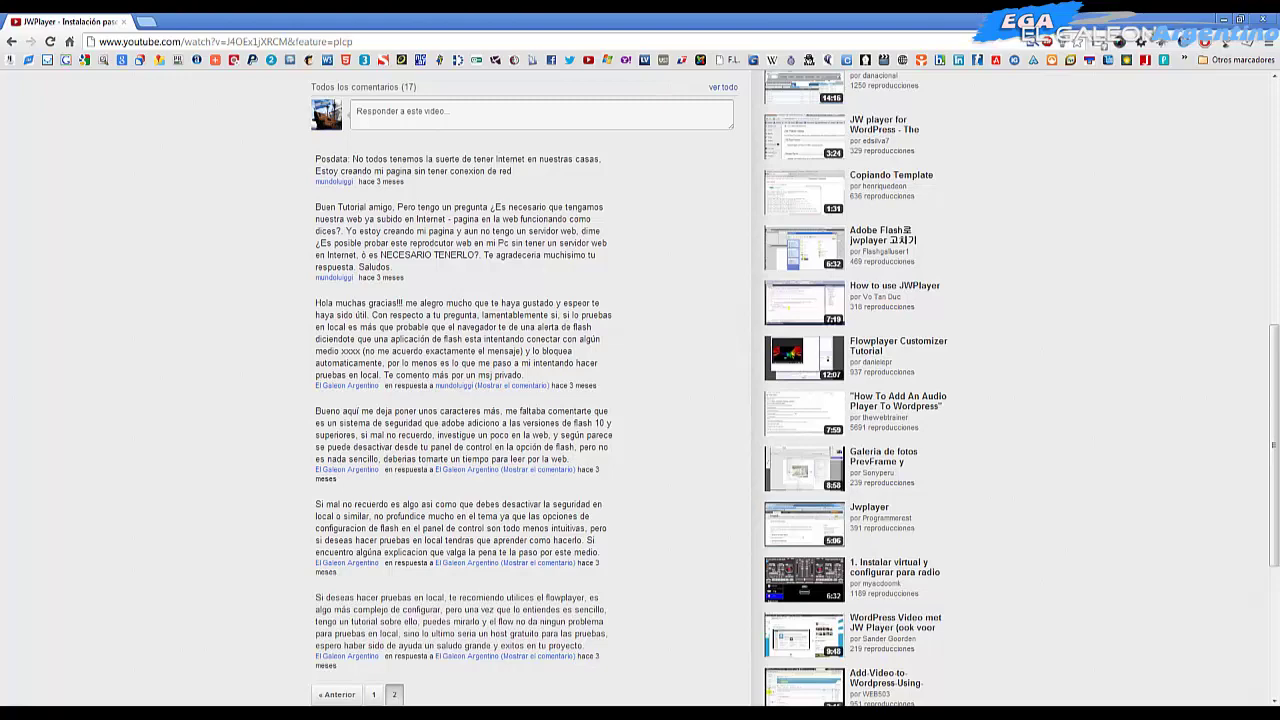
pyautogui.scroll(3, 1024, 585)
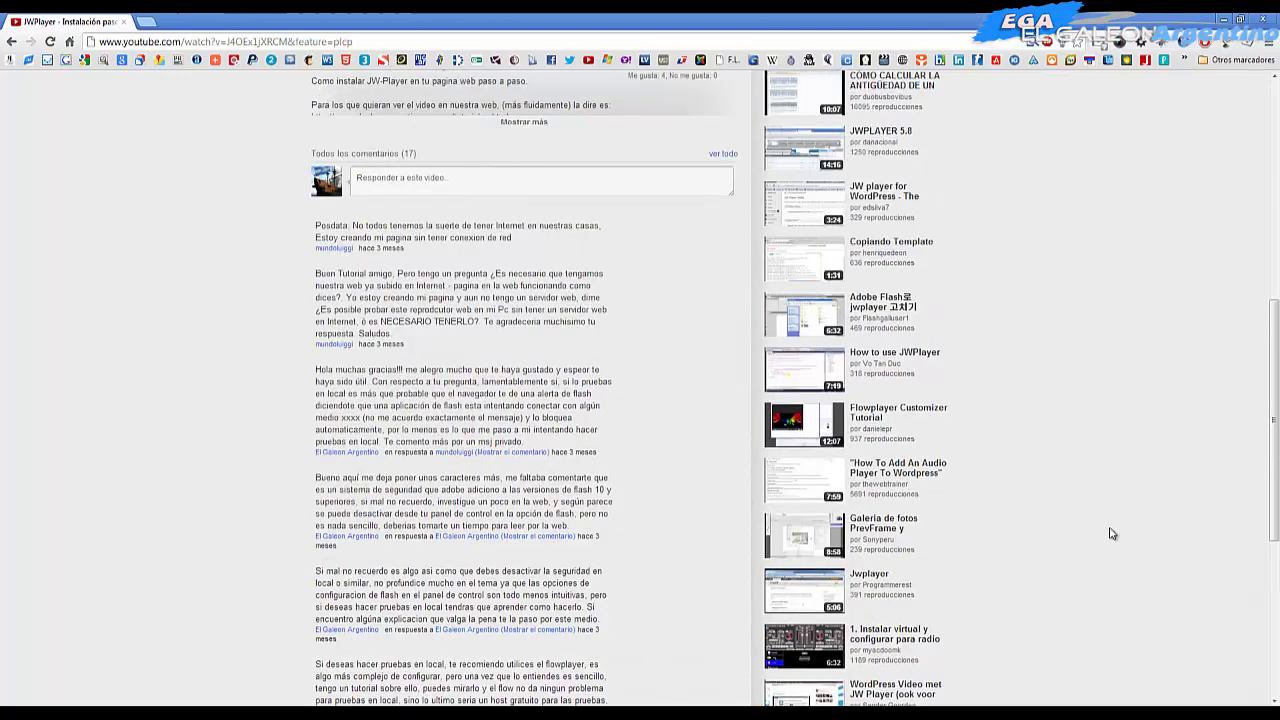
pyautogui.scroll(10, 1030, 580)
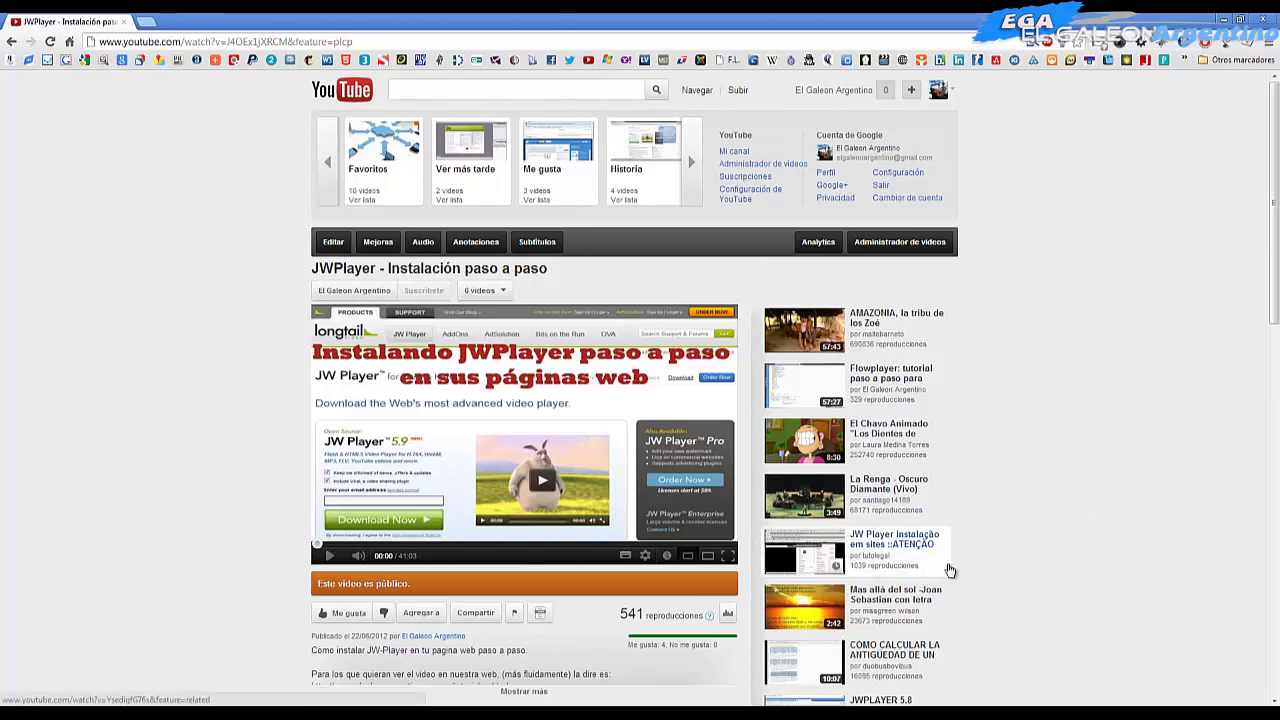
pyautogui.scroll(-5, 1083, 546)
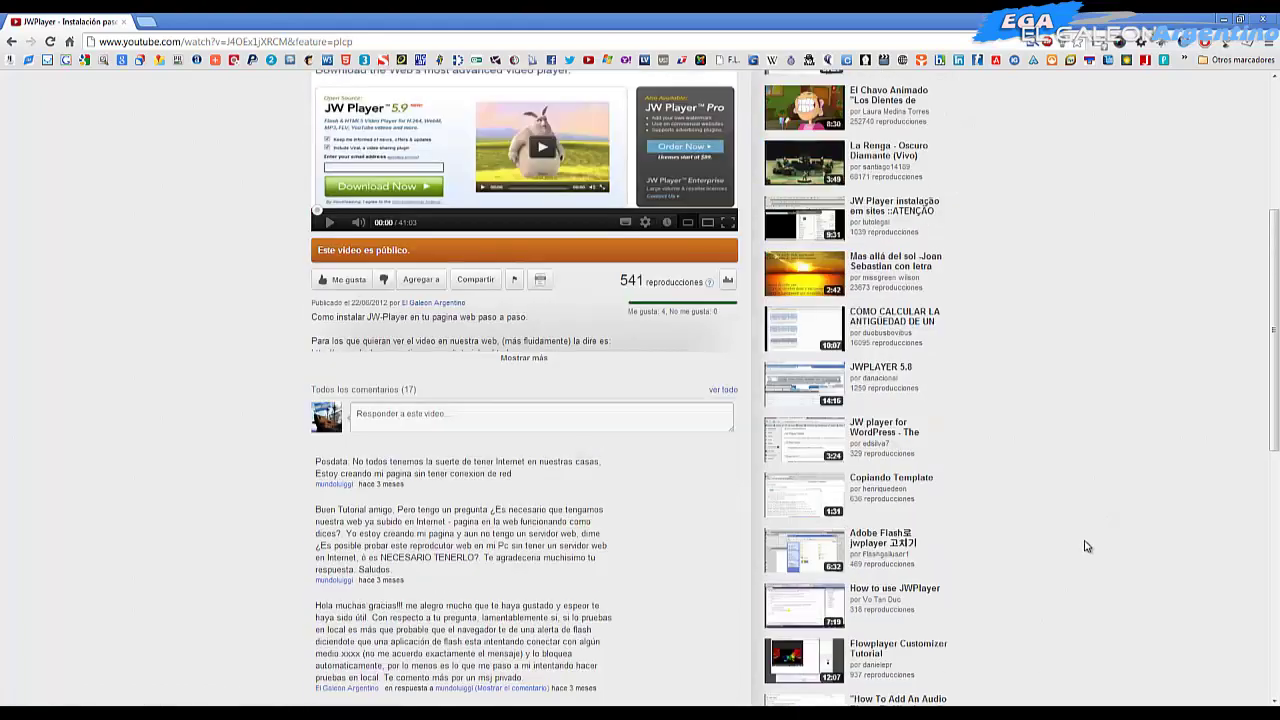
pyautogui.scroll(4, 1087, 546)
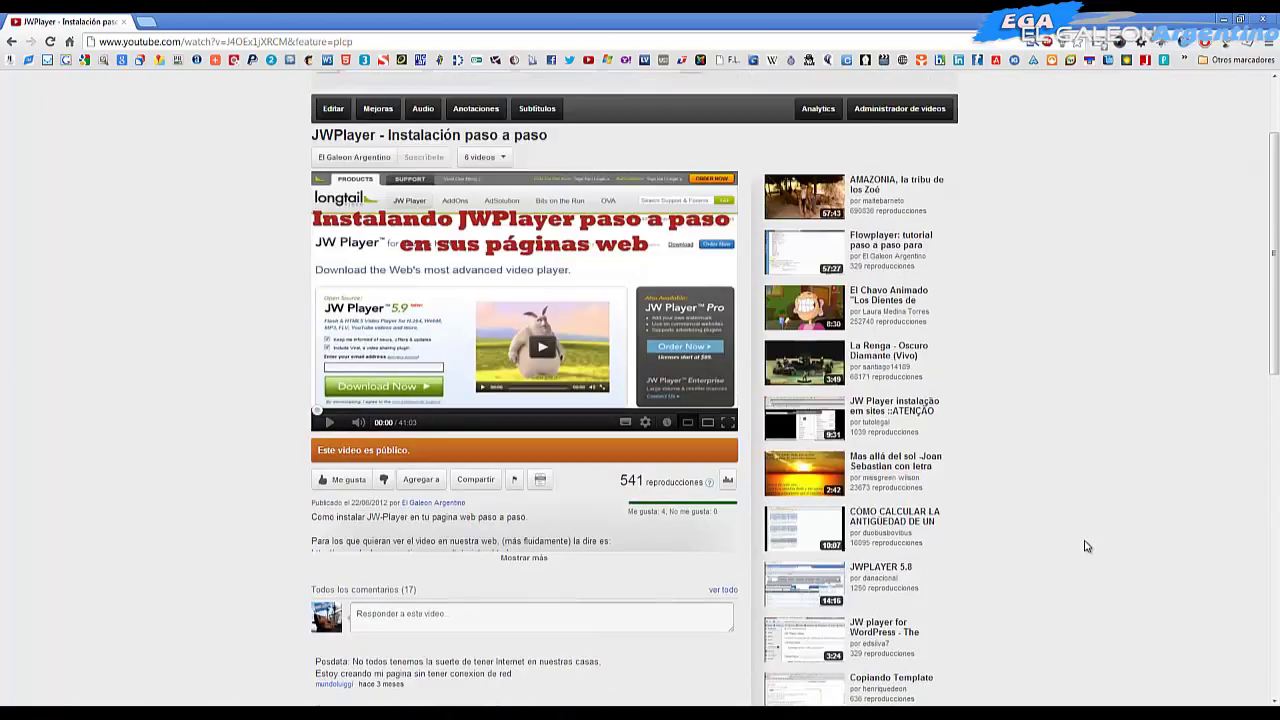
pyautogui.scroll(2, 1087, 546)
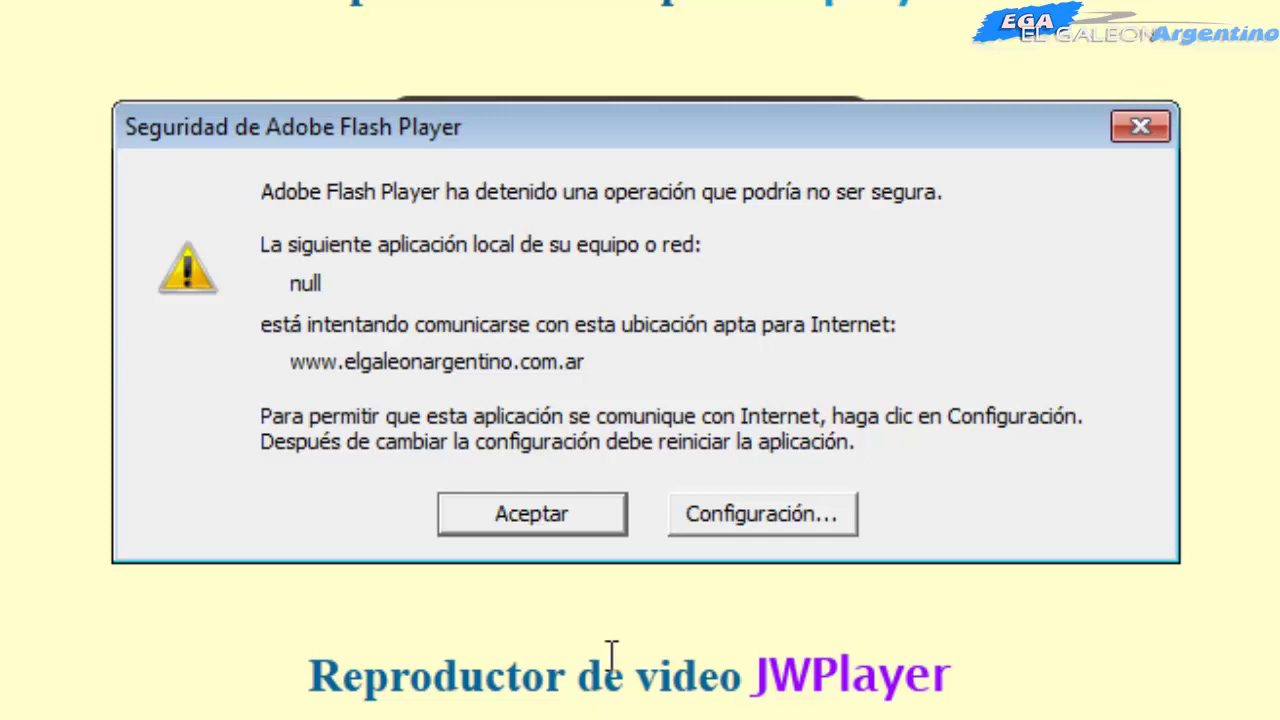
# - Dismiss the Flash Player security warning and look over the video players on the local test page
pyautogui.click(607, 523)
pyautogui.scroll(-2, 906, 321)
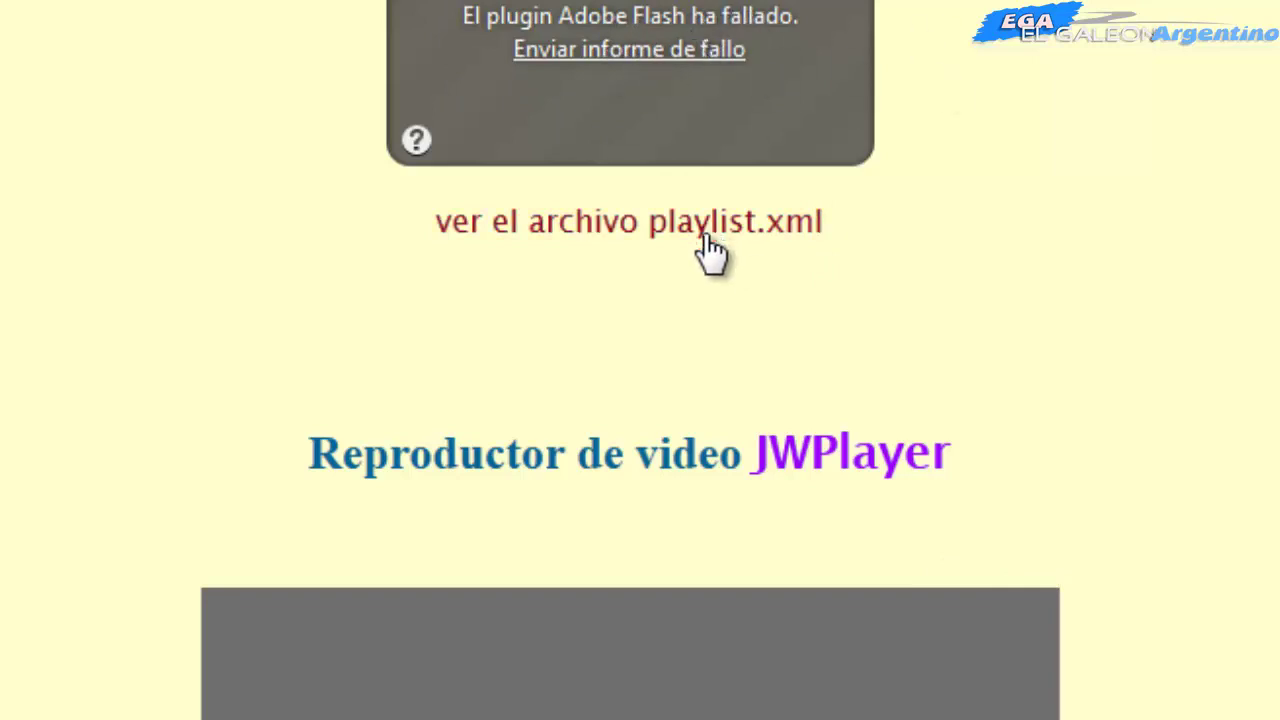
pyautogui.scroll(-6, 858, 310)
pyautogui.scroll(7, 861, 312)
pyautogui.scroll(2, 862, 313)
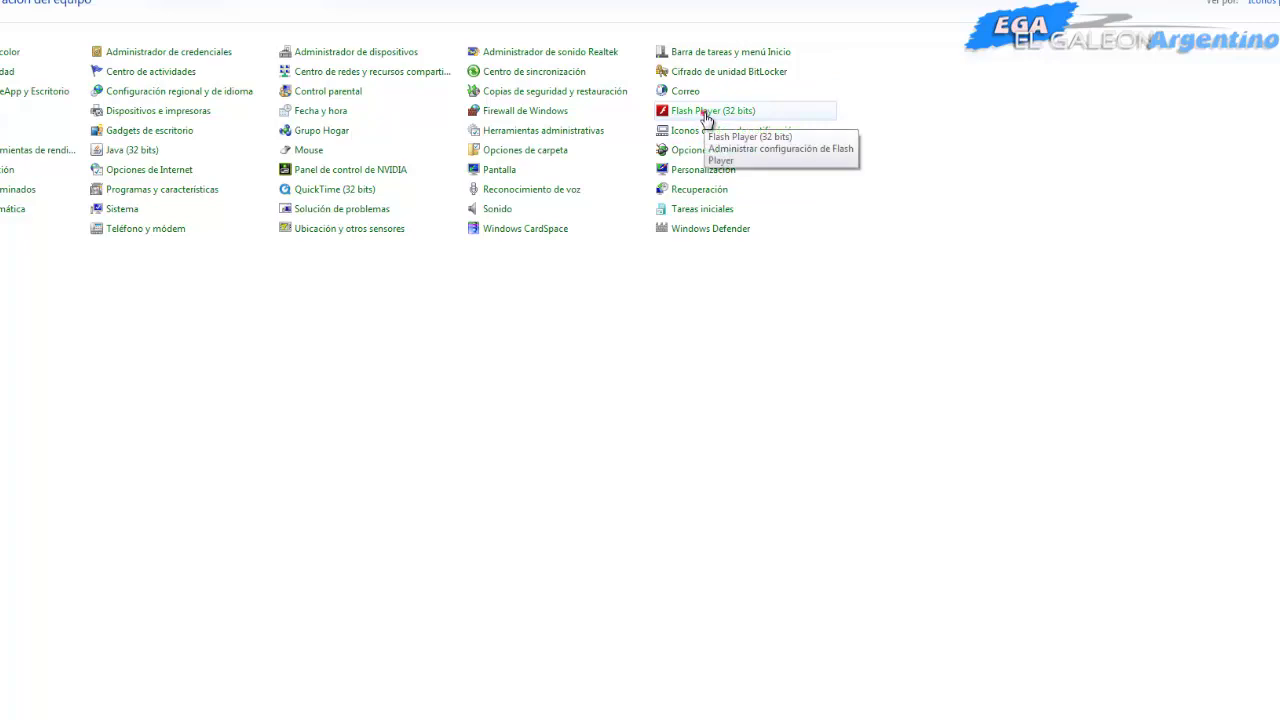
# - Open the Flash Player (32 bits) settings from the Control Panel and move the settings window into clear view
pyautogui.click(706, 118)
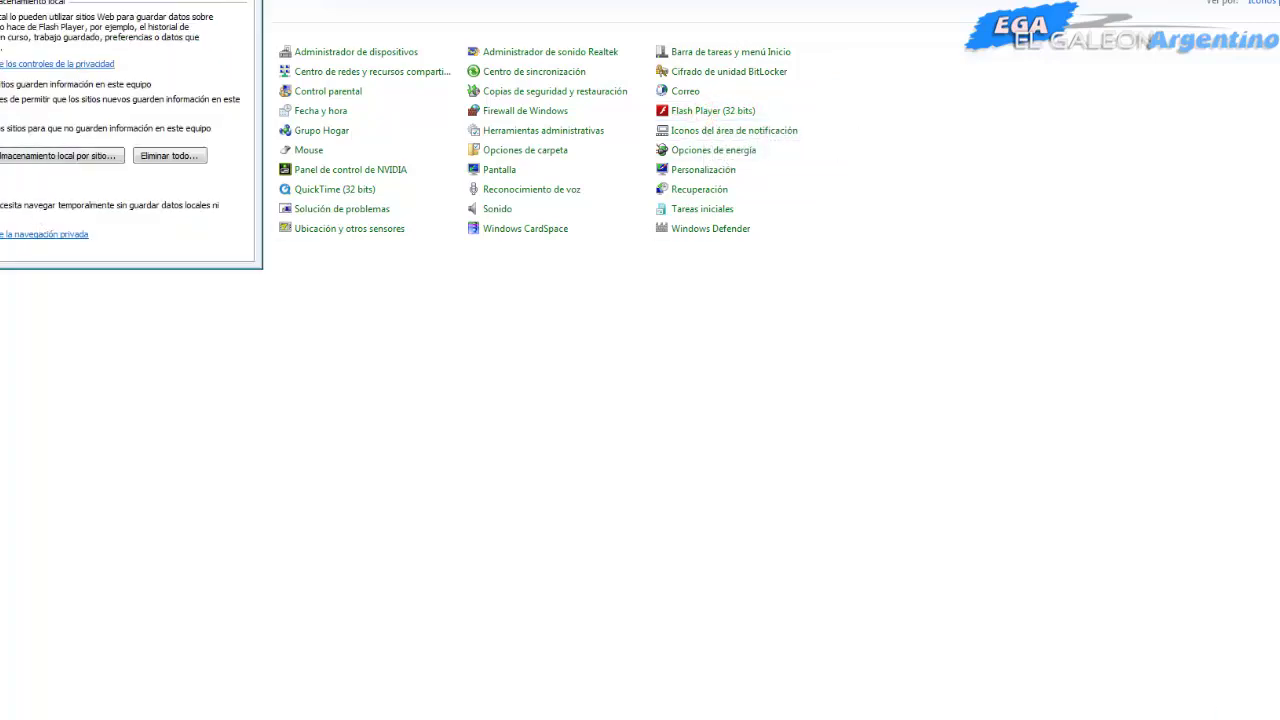
pyautogui.moveTo(141, 0); pyautogui.dragTo(750, 236)
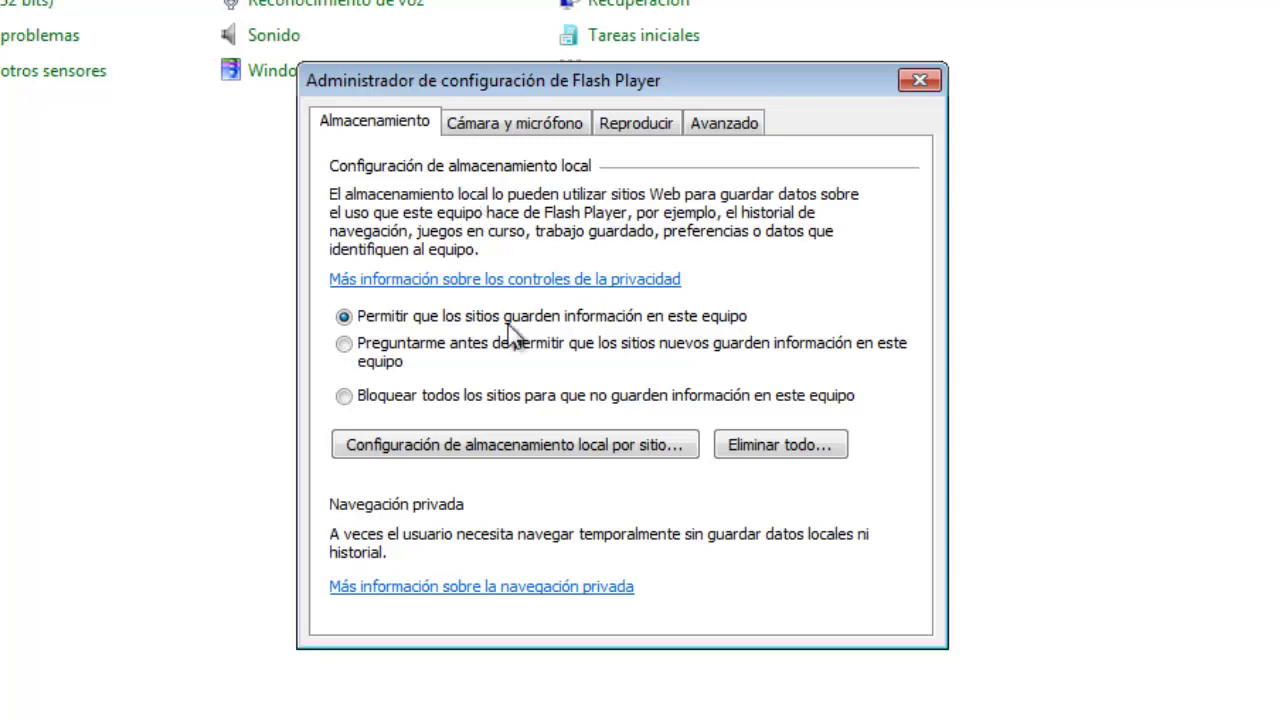
# - Examine the per-site local storage settings and the permission choices offered when adding a site, then close them without adding one
pyautogui.click(516, 450)
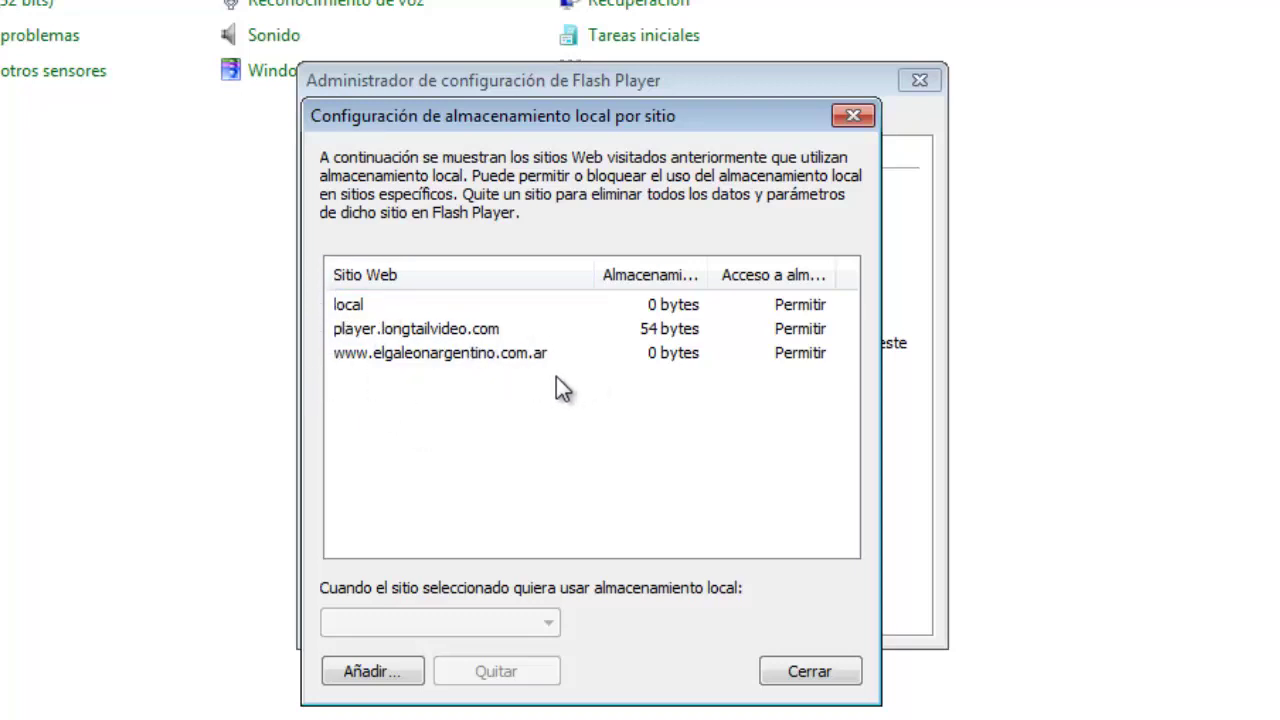
pyautogui.click(389, 684)
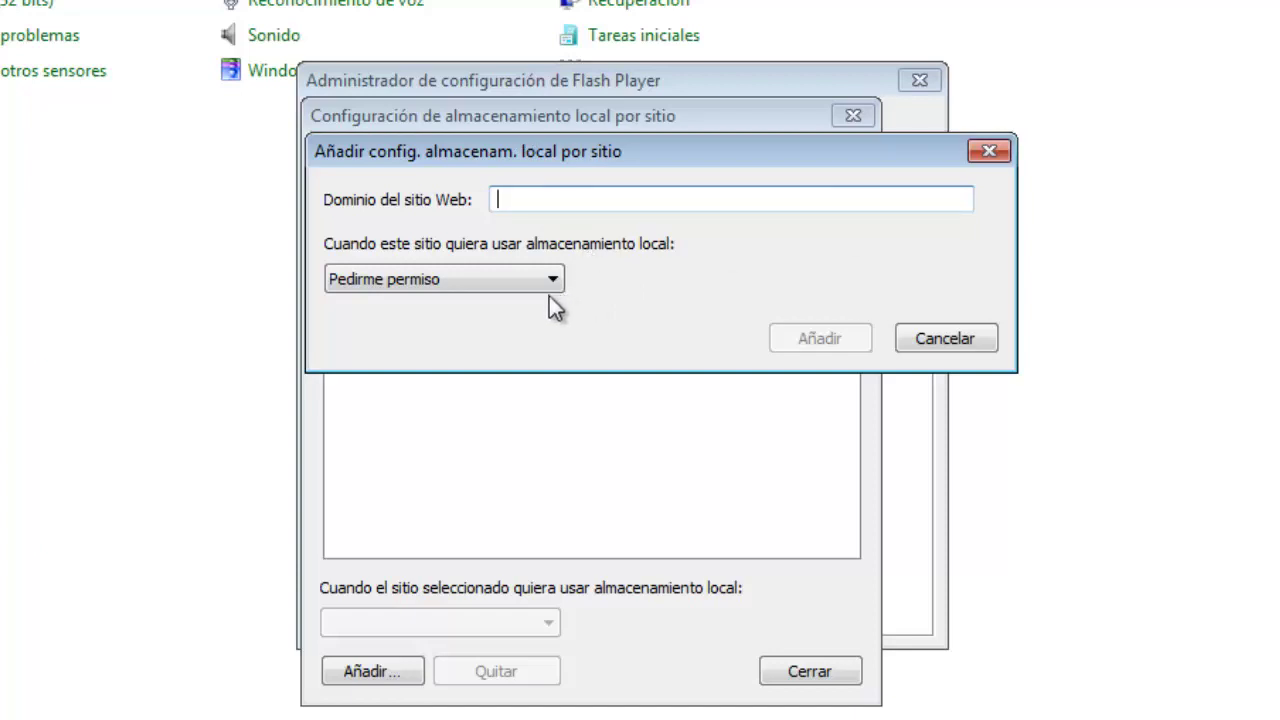
pyautogui.click(485, 280)
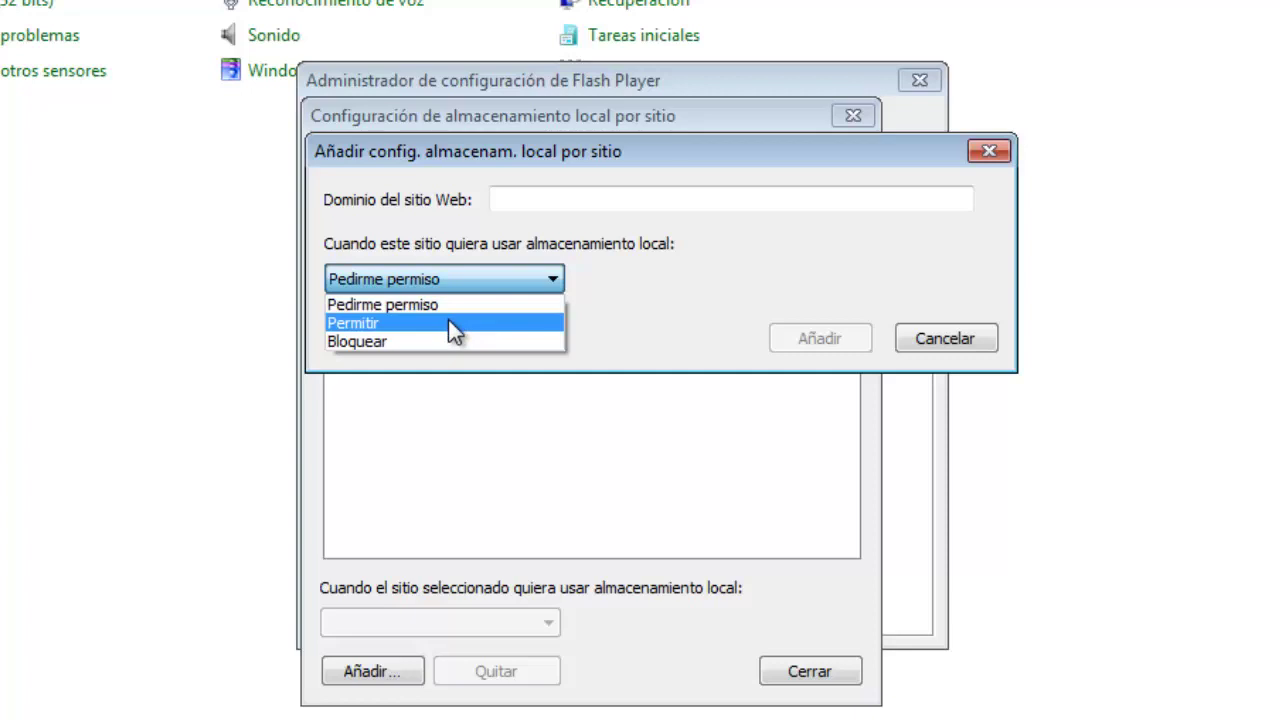
pyautogui.click(554, 279)
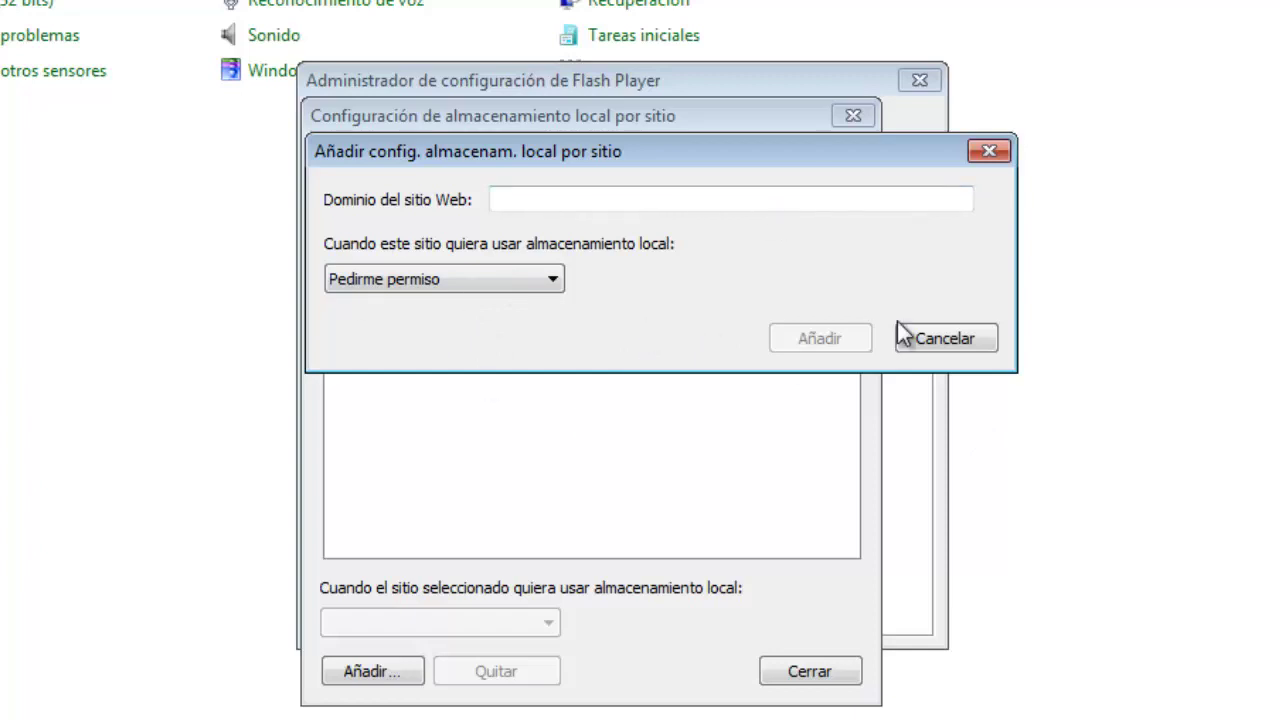
pyautogui.click(984, 347)
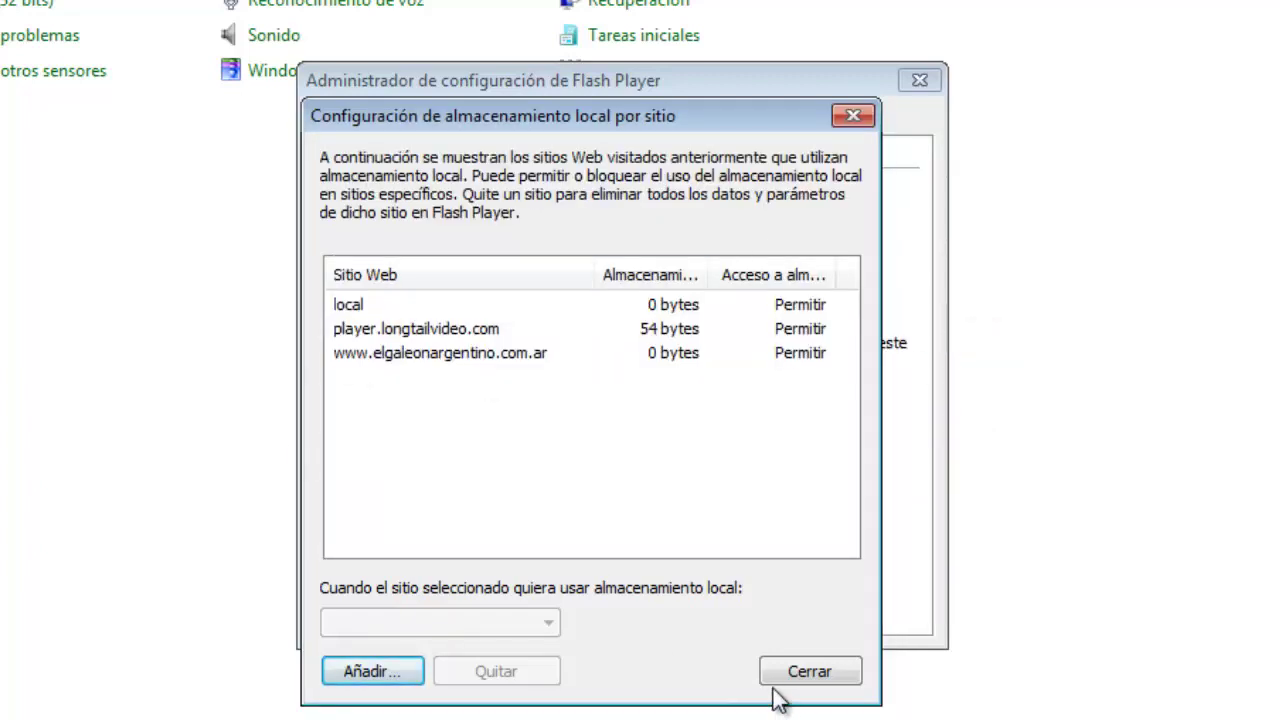
pyautogui.click(801, 672)
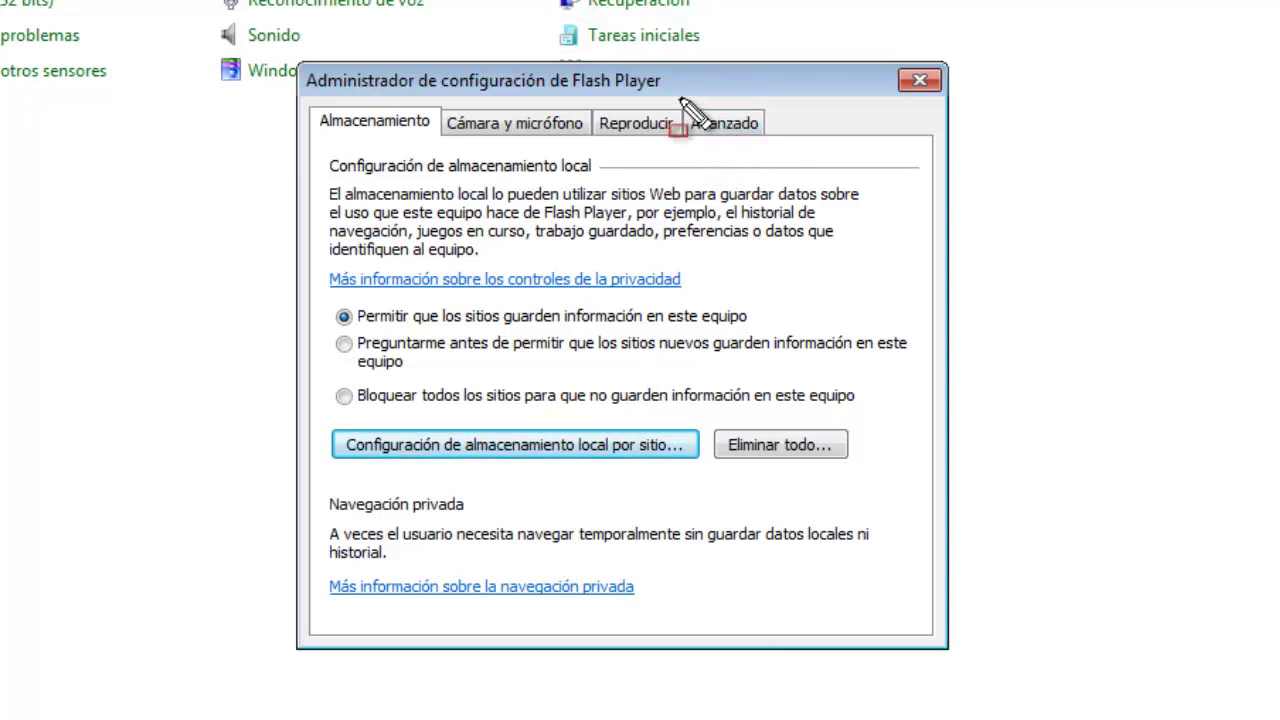
# - Open the trusted location settings found under the developer tools in Flash Player's advanced settings
pyautogui.moveTo(680, 98)
pyautogui.mouseDown()
pyautogui.moveTo(755, 150)
pyautogui.moveTo(770, 141)
pyautogui.mouseUp()
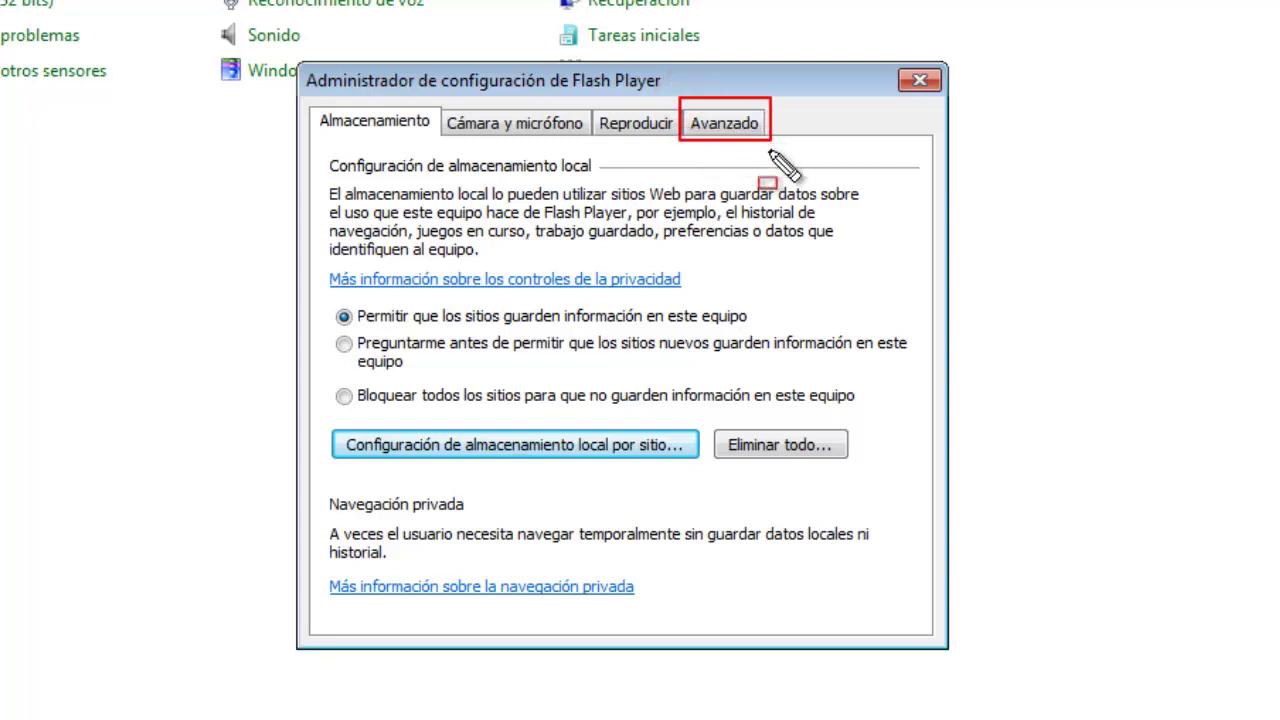
pyautogui.press('Escape')
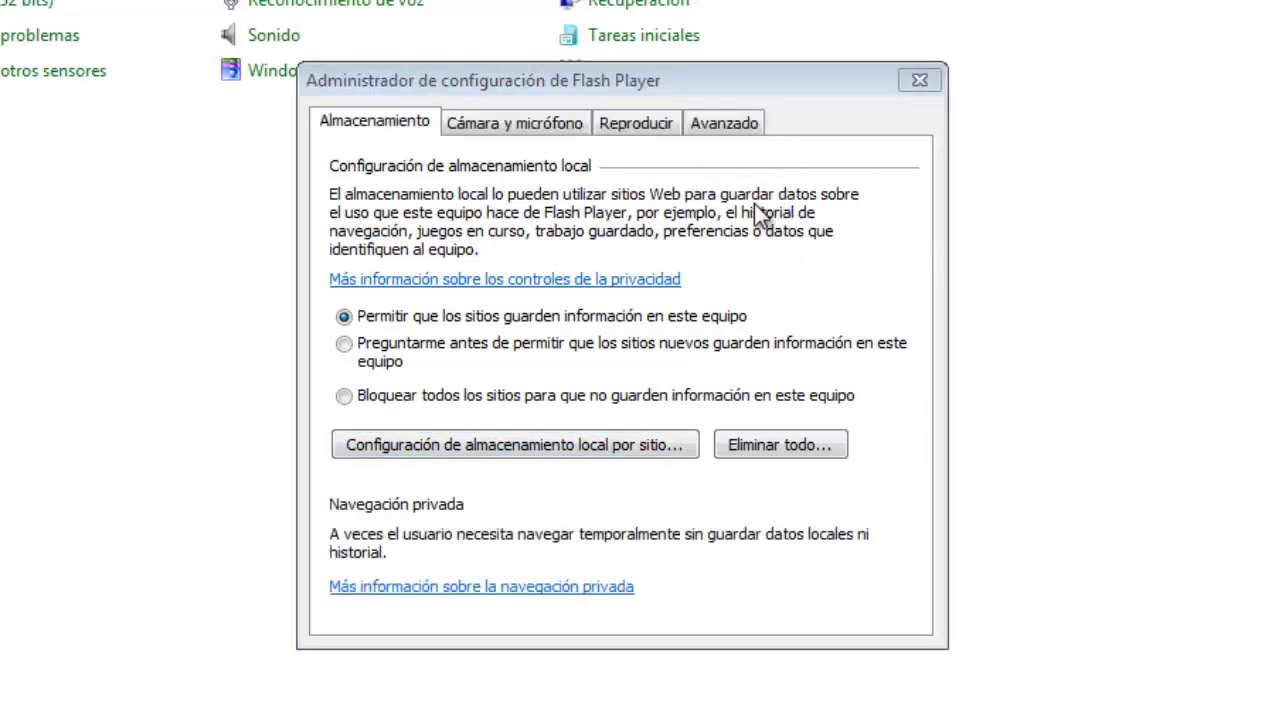
pyautogui.click(732, 124)
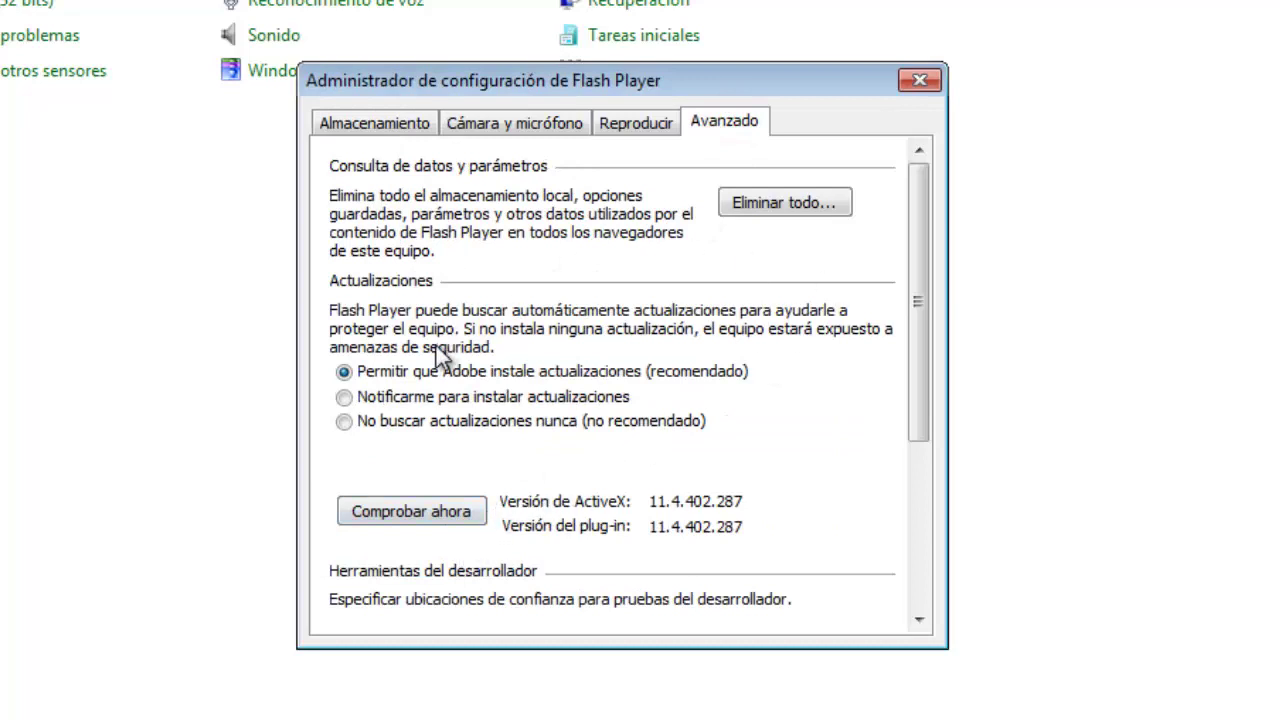
pyautogui.moveTo(914, 177); pyautogui.dragTo(918, 390)
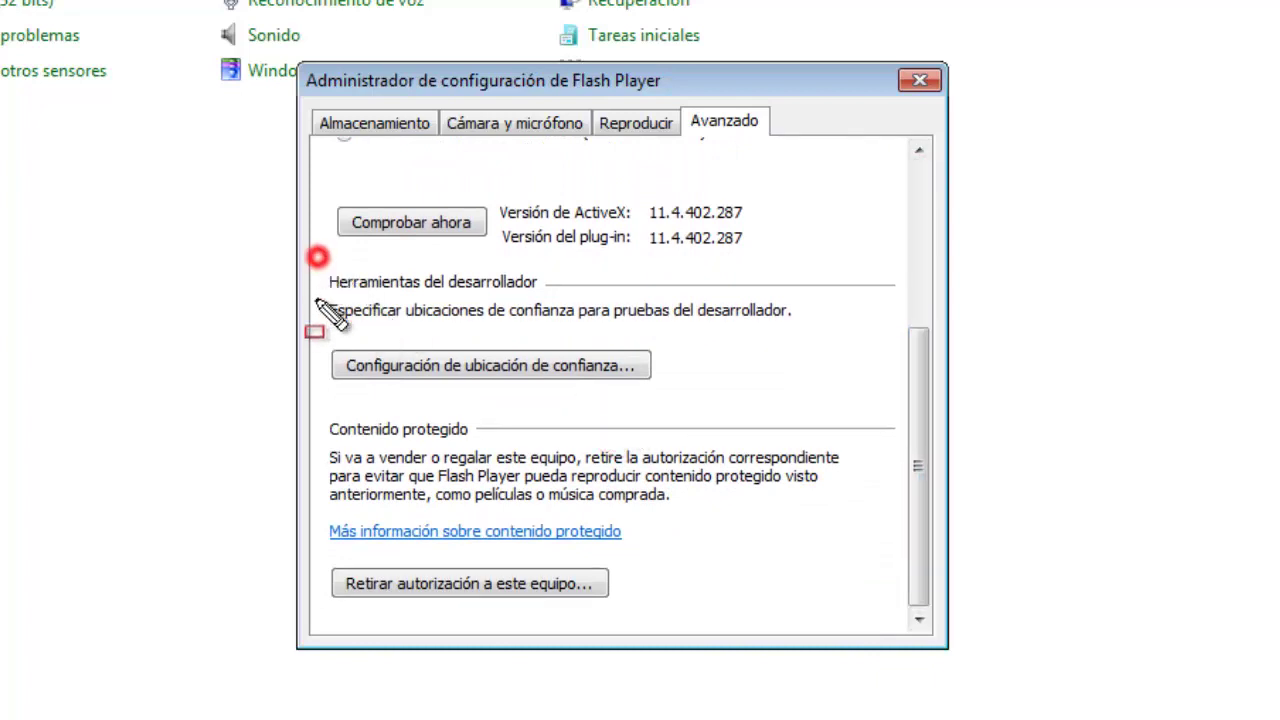
pyautogui.moveTo(318, 257); pyautogui.dragTo(325, 383)
pyautogui.moveTo(725, 409); pyautogui.dragTo(902, 418)
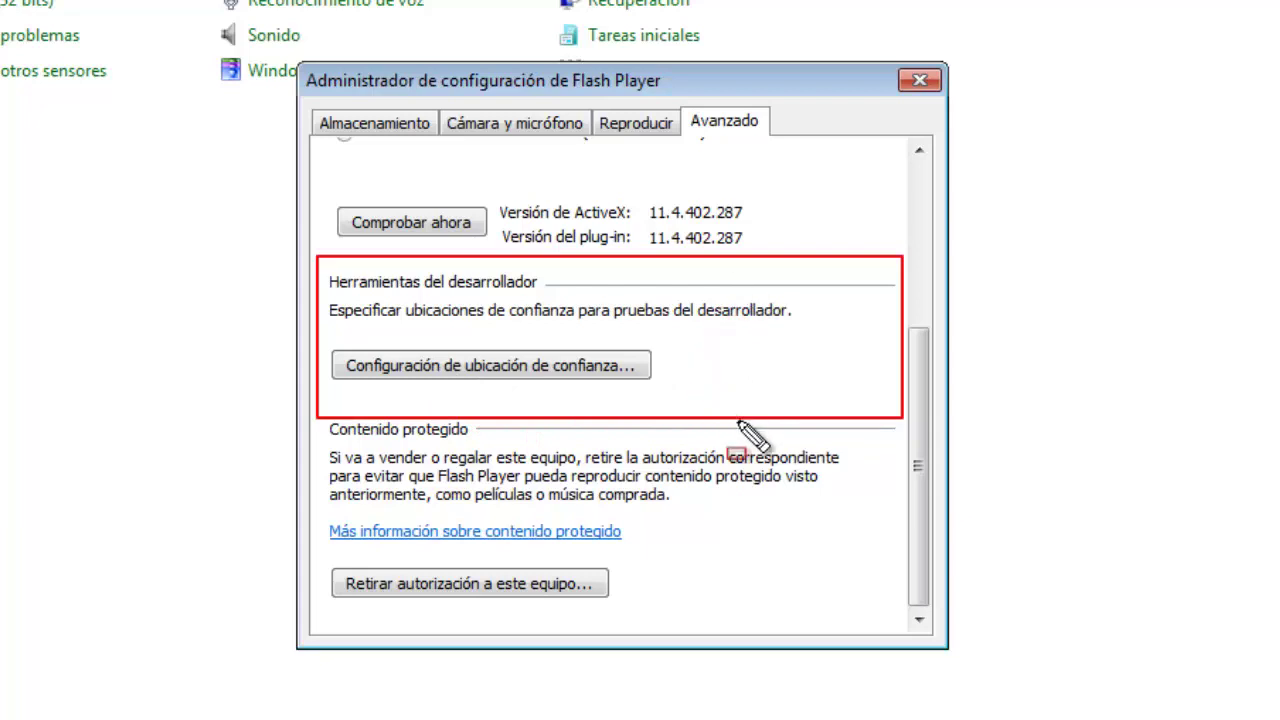
pyautogui.press('Escape')
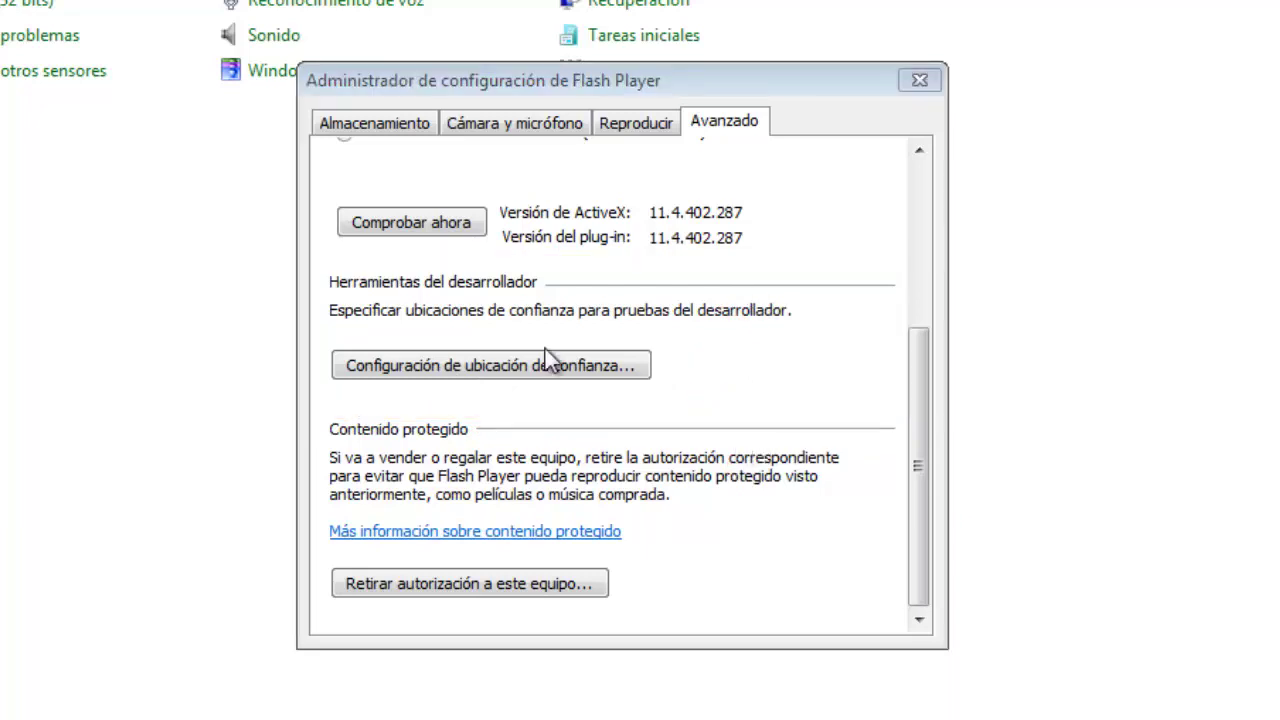
pyautogui.click(407, 366)
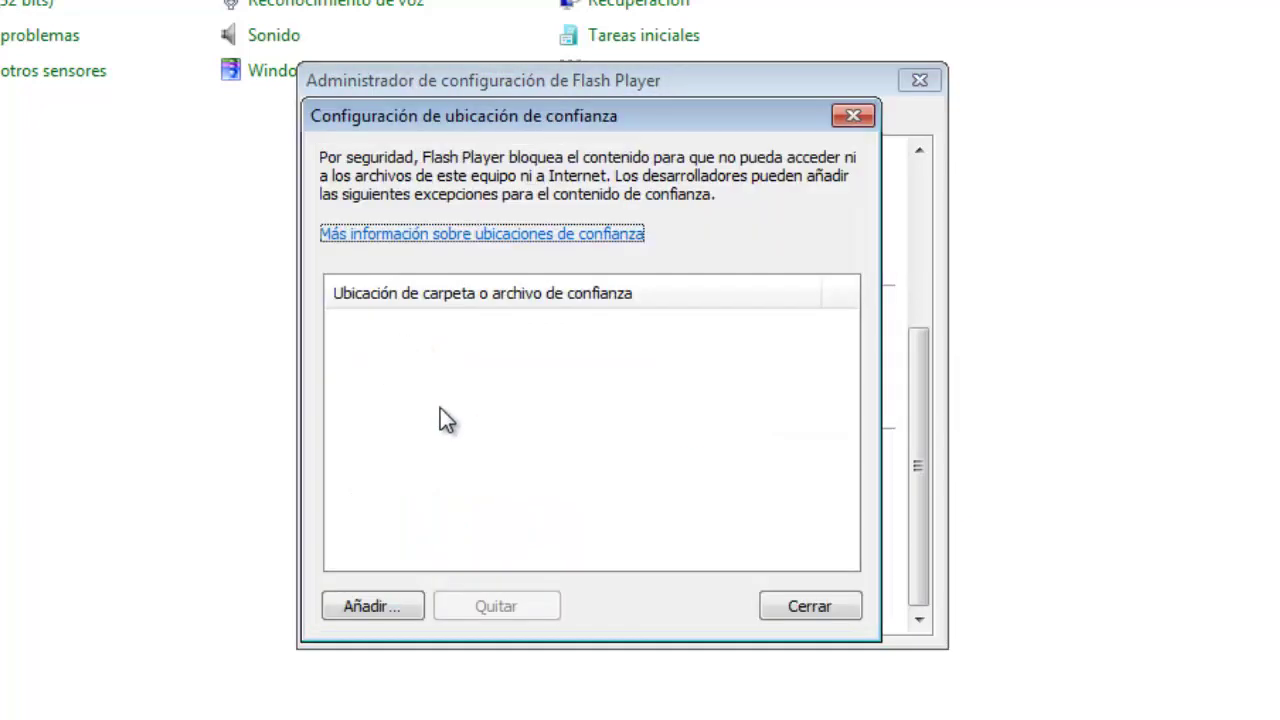
# - Add the player SWF file from the jwplayer folder inside reproductores as a trusted location
pyautogui.click(404, 612)
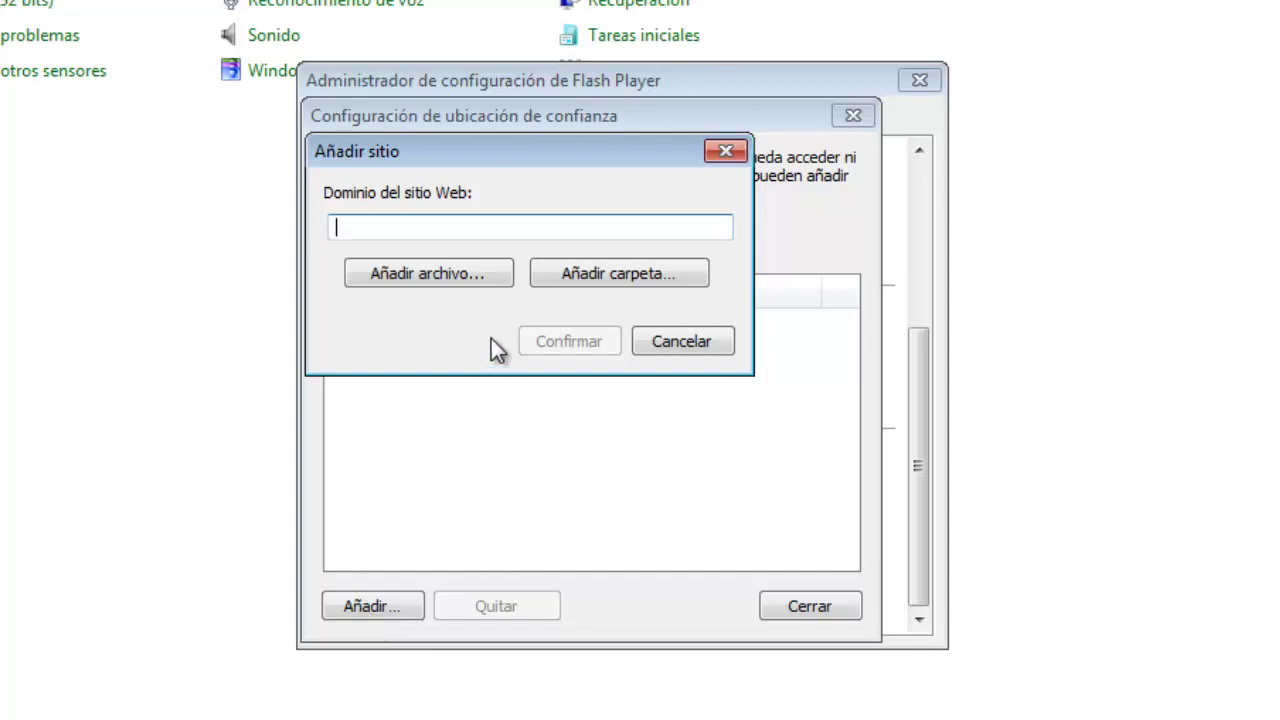
pyautogui.click(467, 269)
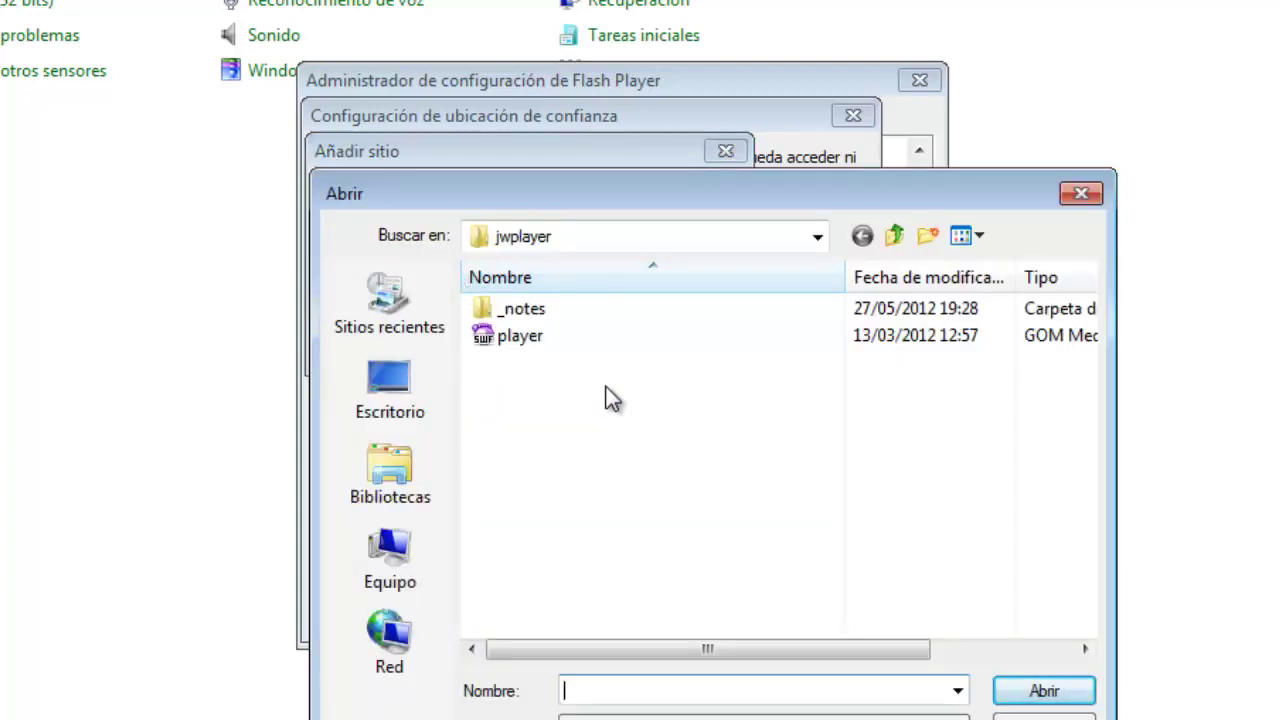
pyautogui.click(904, 237)
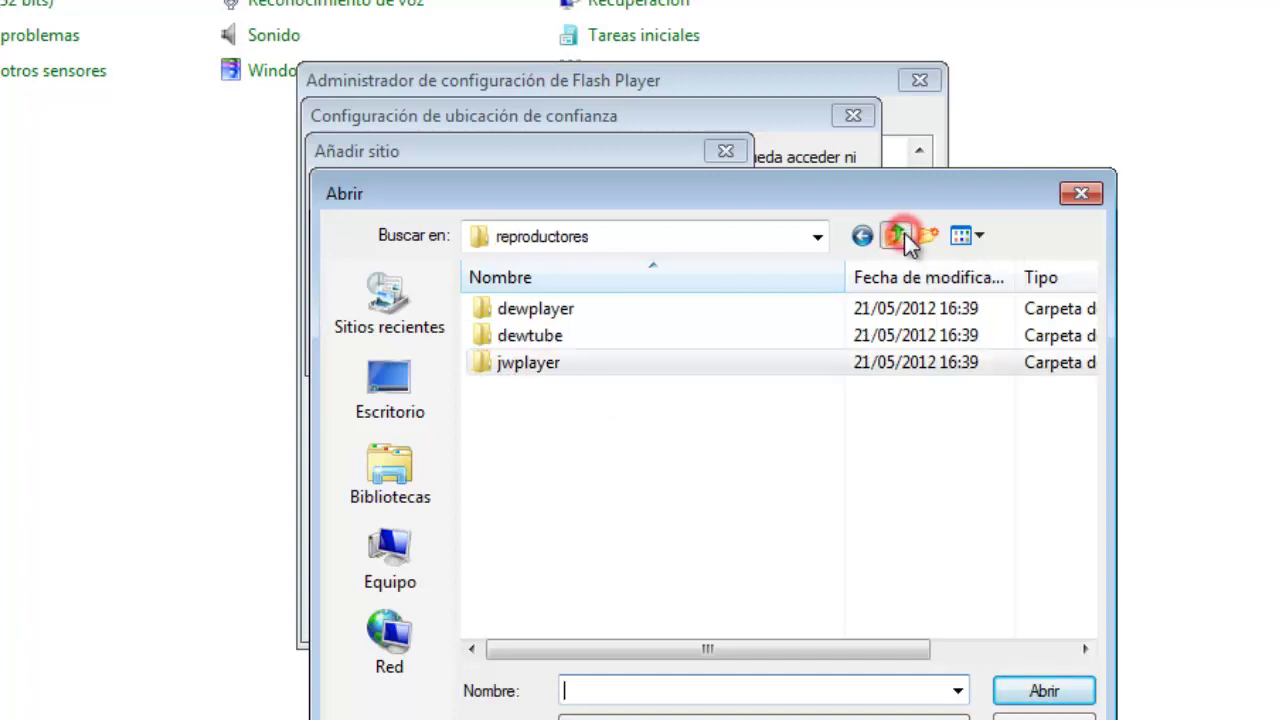
pyautogui.click(816, 238)
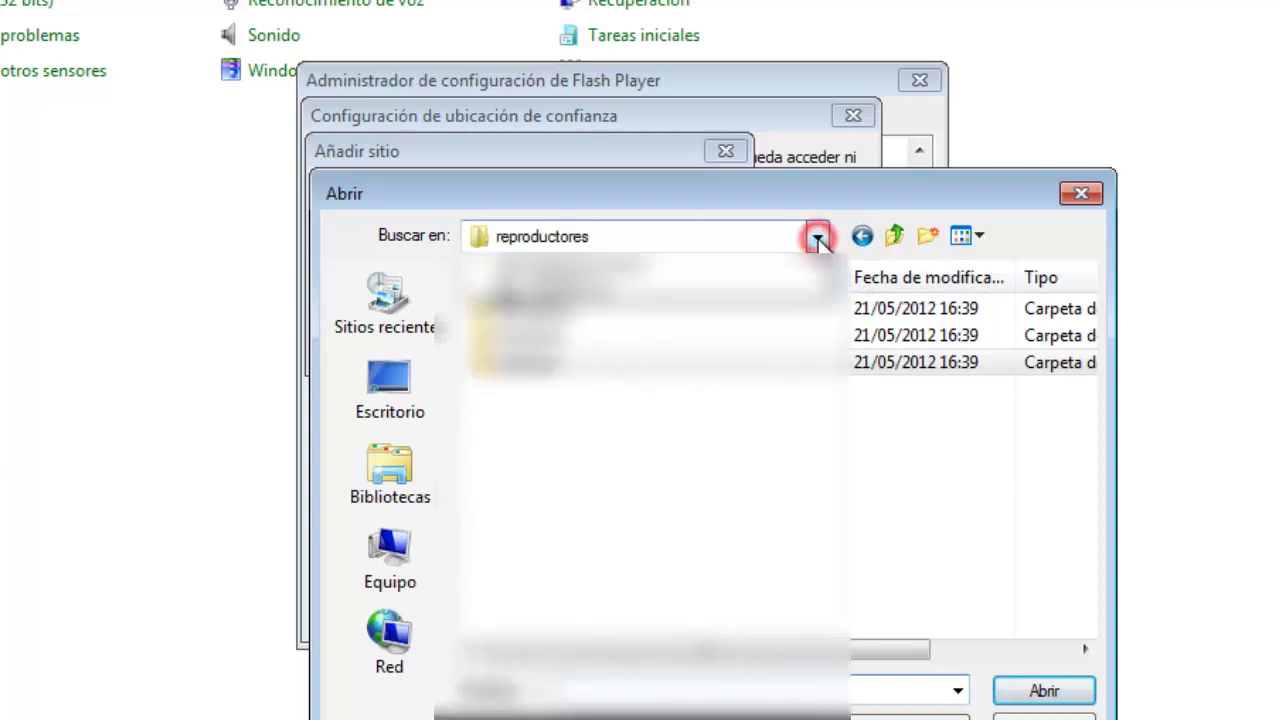
pyautogui.click(818, 238)
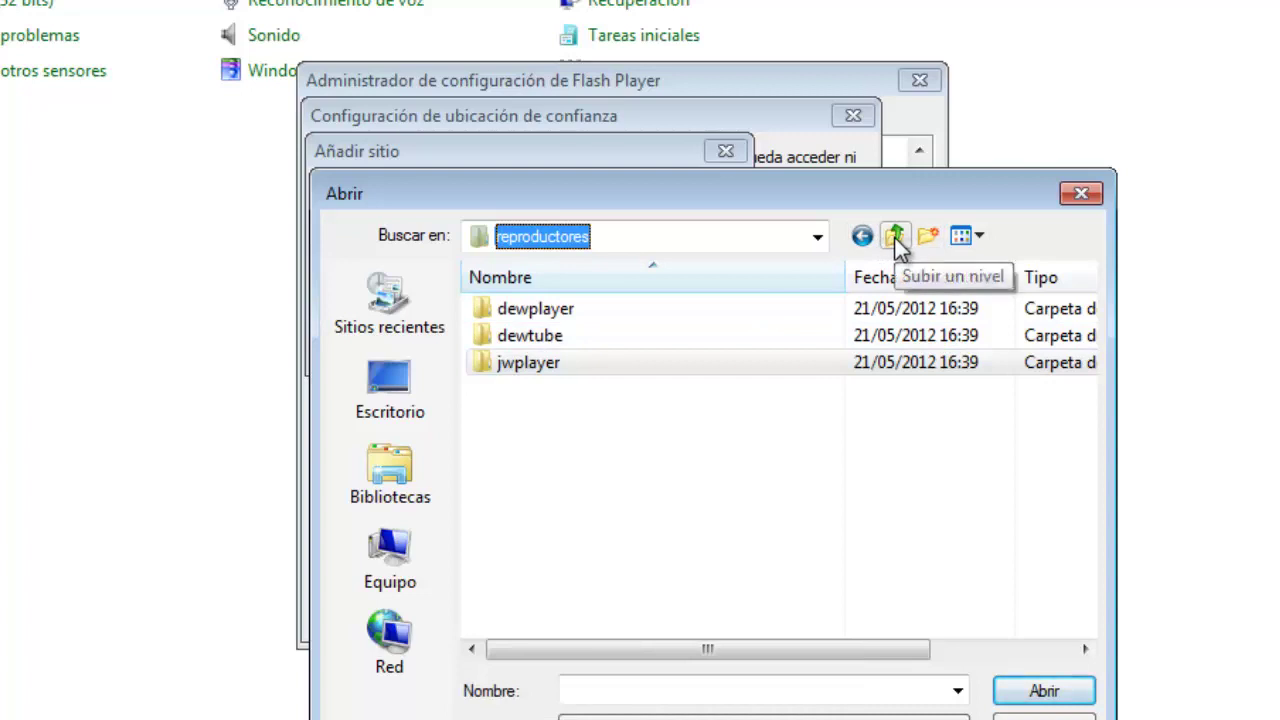
pyautogui.doubleClick(528, 362)
pyautogui.click(522, 340)
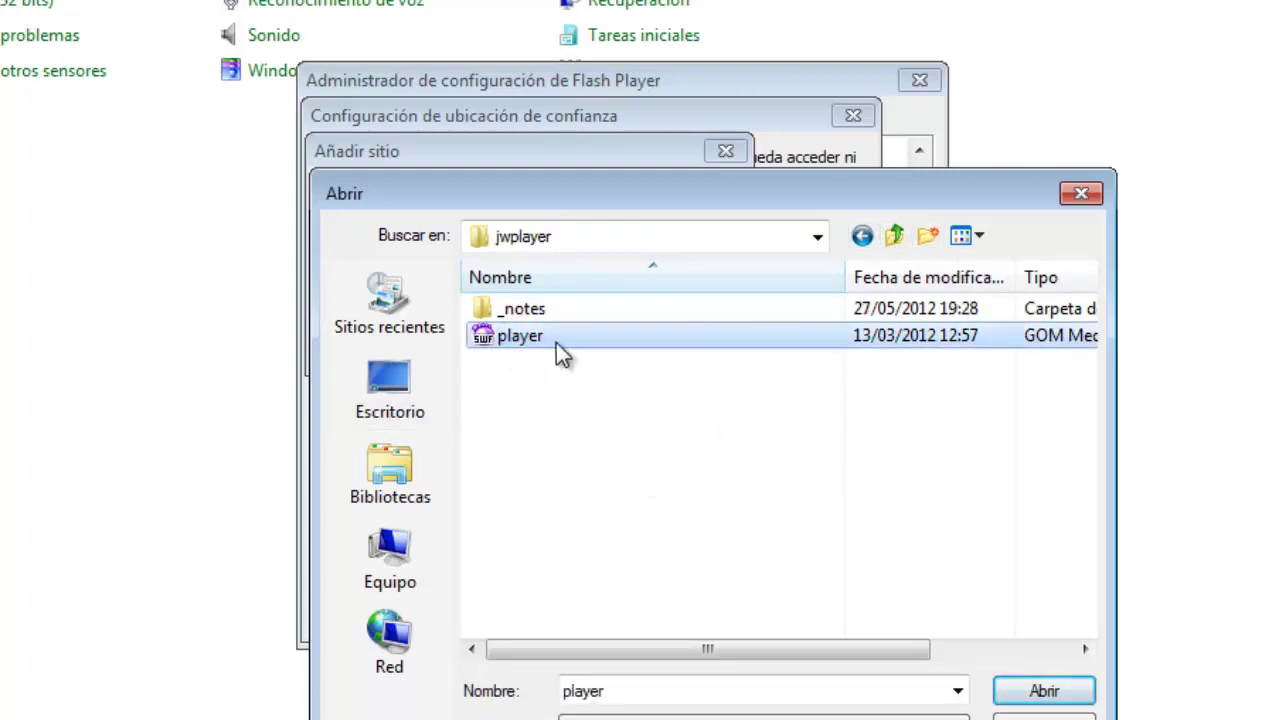
pyautogui.click(1040, 695)
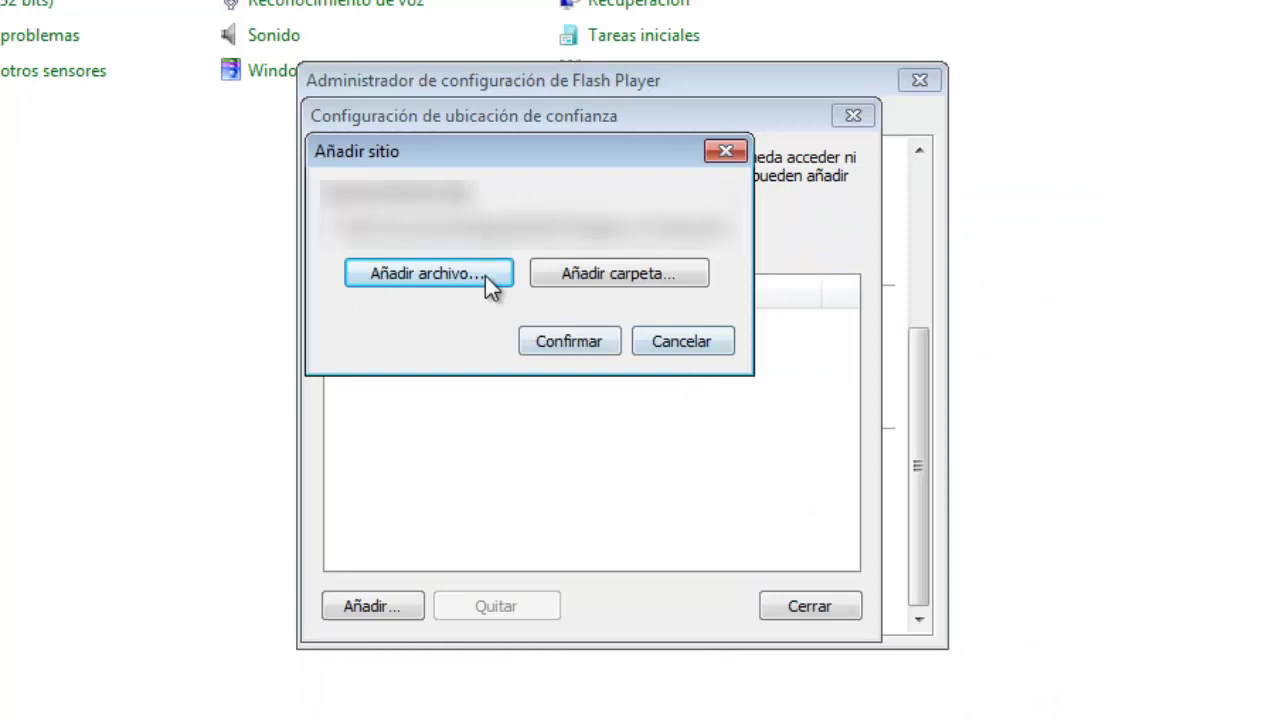
pyautogui.click(558, 340)
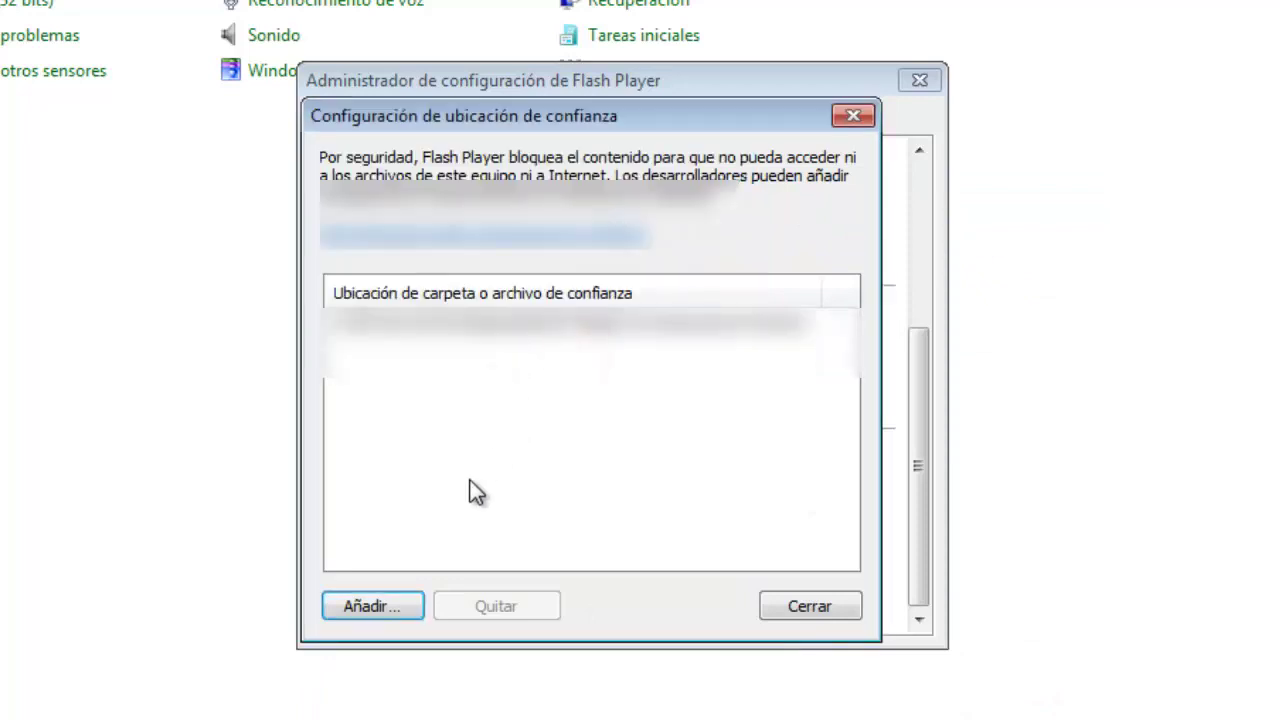
# - Add a whole local folder as a second trusted location by browsing the folder tree and confirming the selection
pyautogui.click(410, 603)
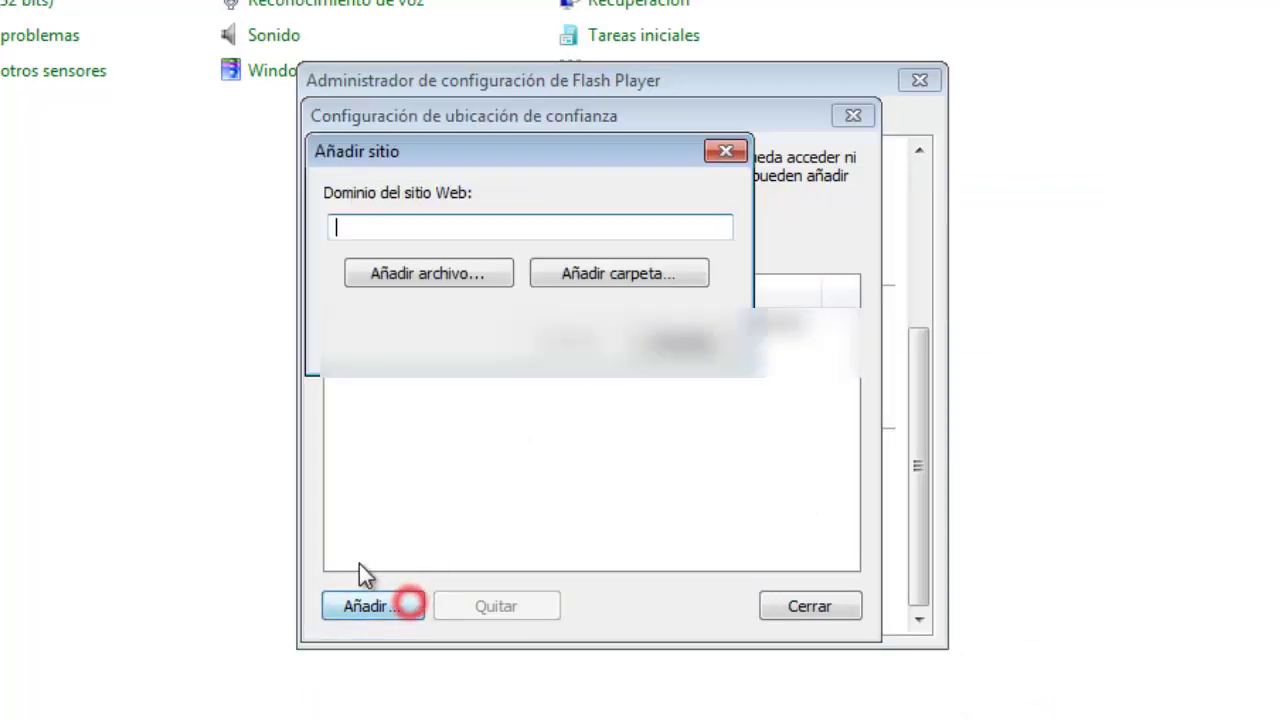
pyautogui.click(610, 281)
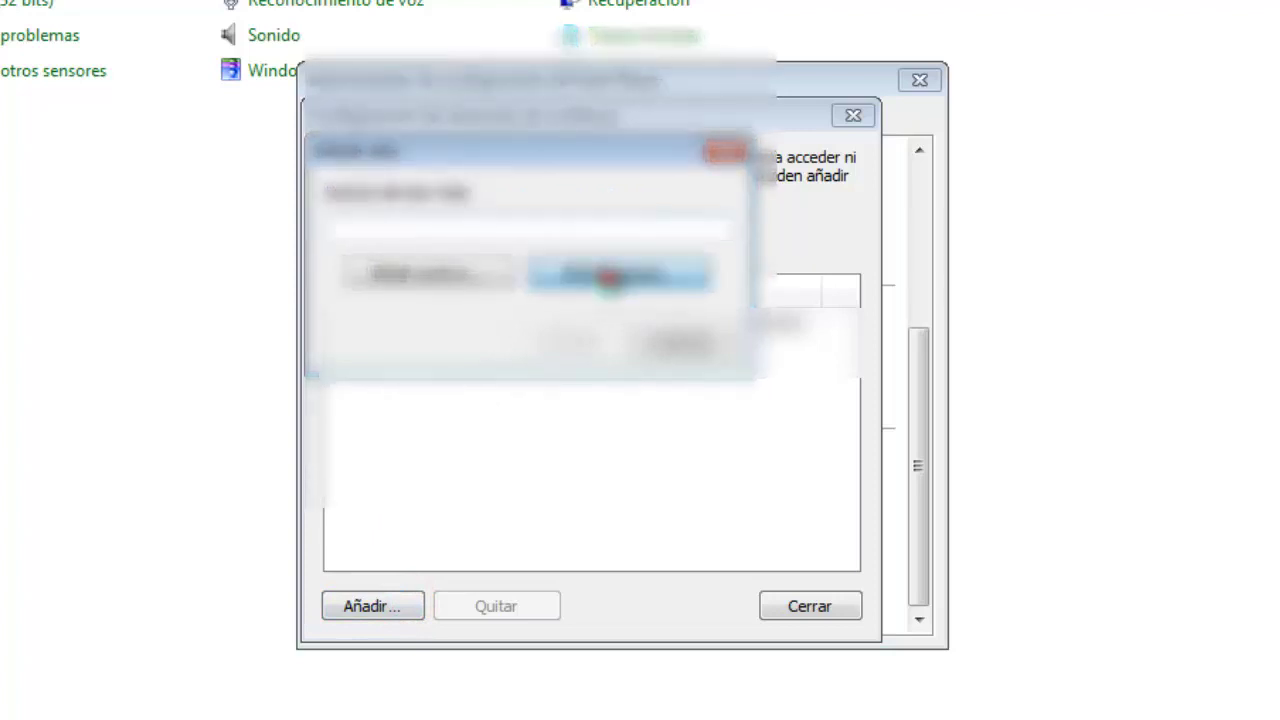
pyautogui.click(371, 277)
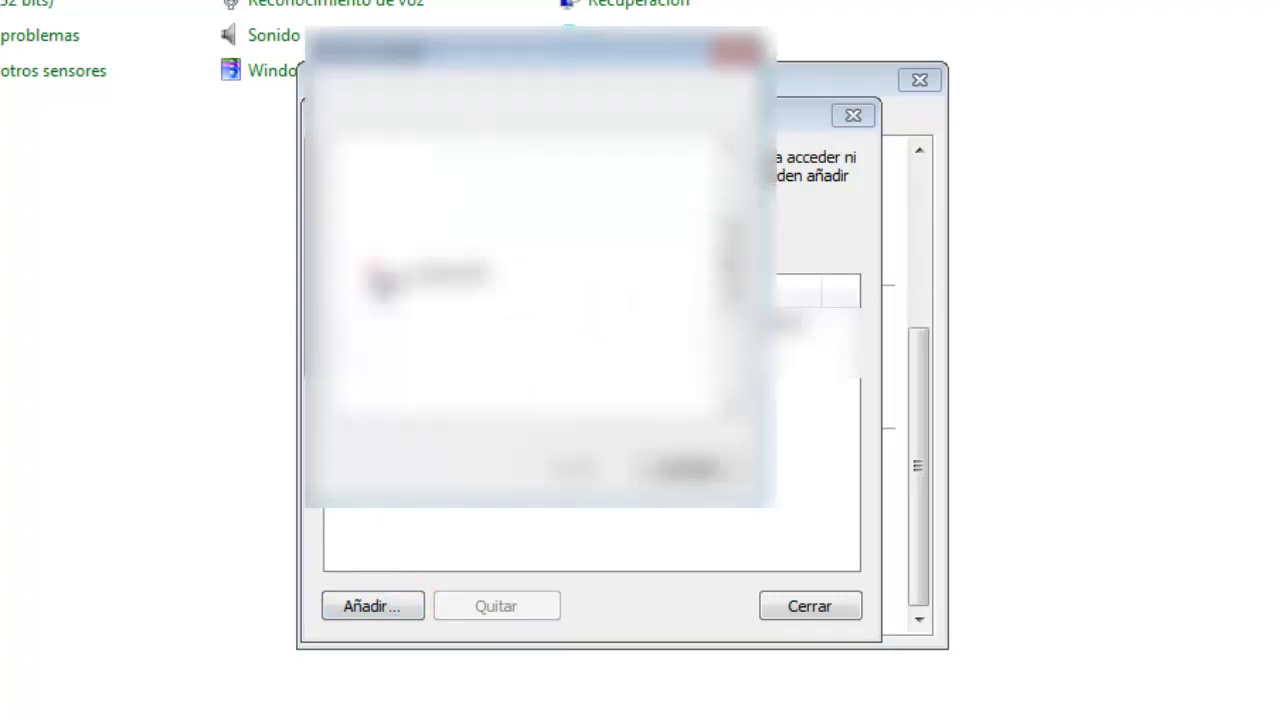
pyautogui.click(371, 266)
pyautogui.click(400, 330)
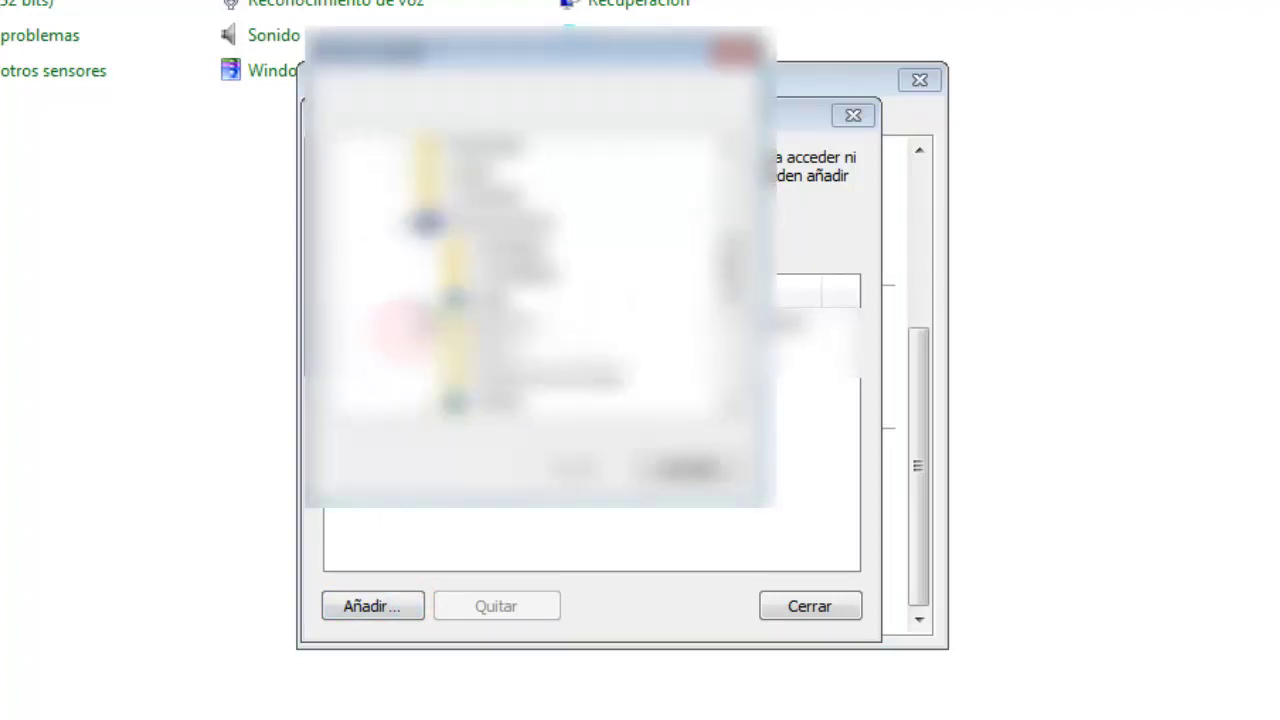
pyautogui.click(415, 320)
pyautogui.click(425, 305)
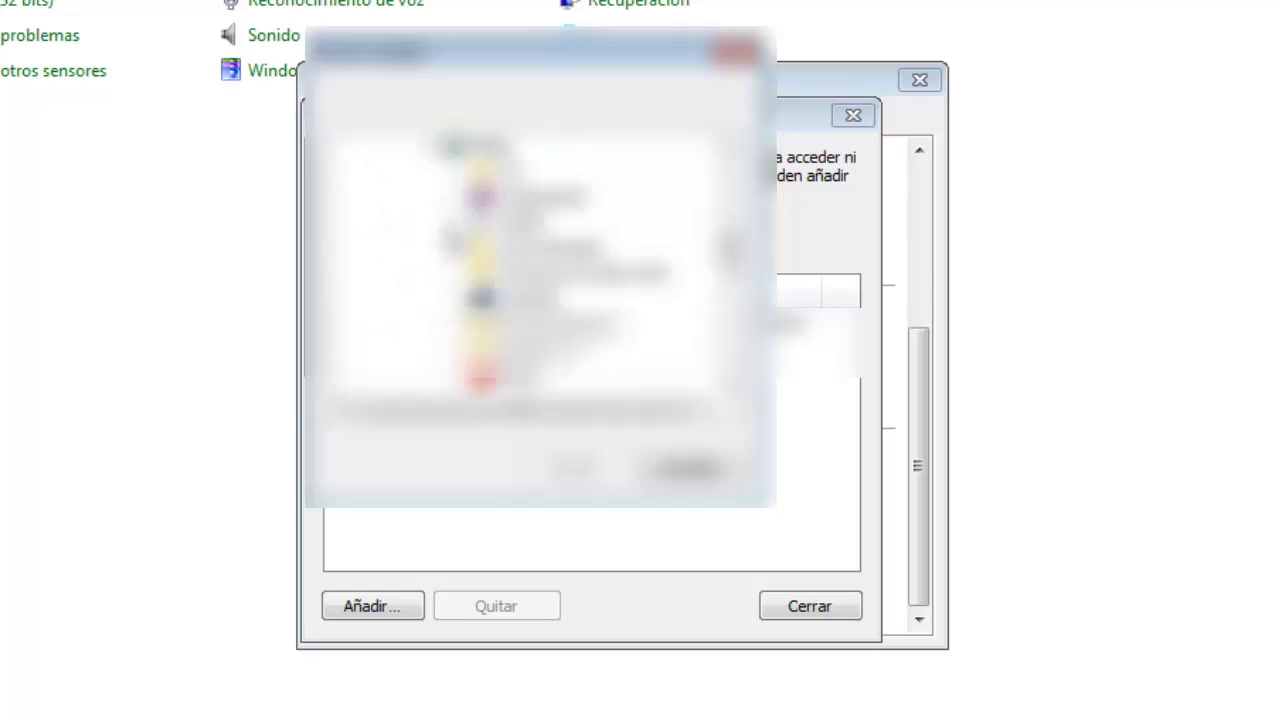
pyautogui.click(475, 235)
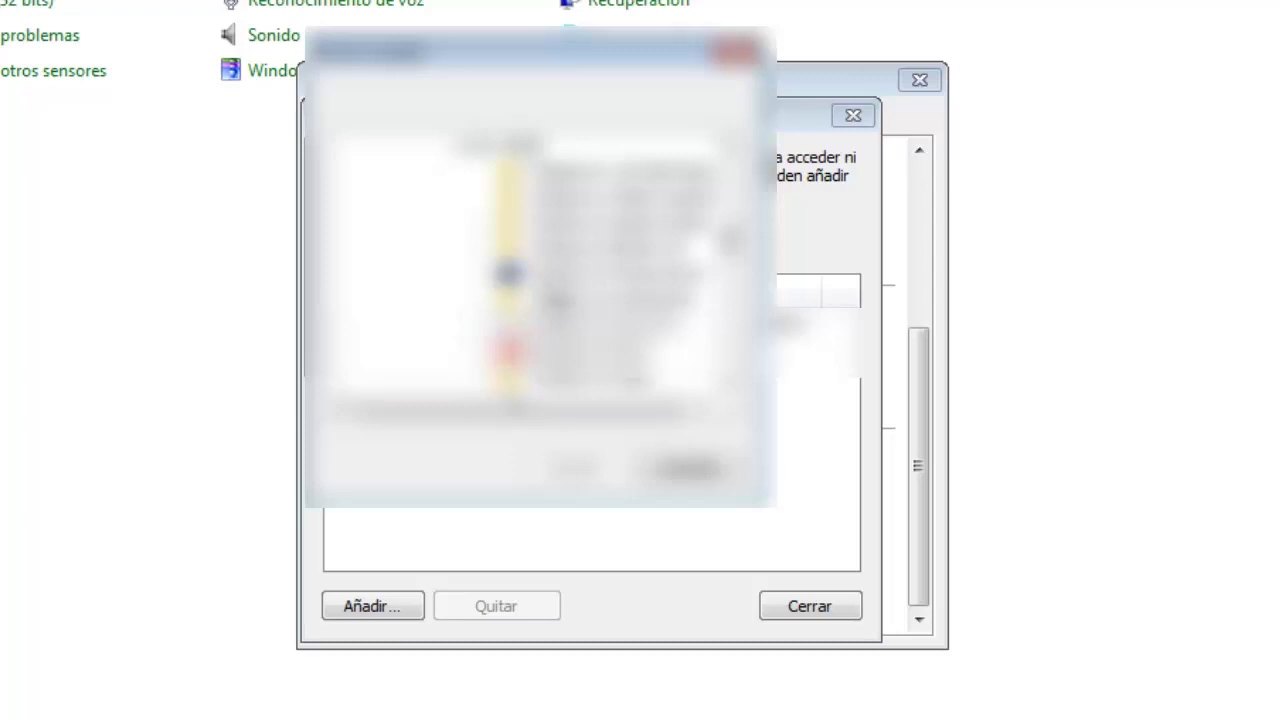
pyautogui.click(486, 285)
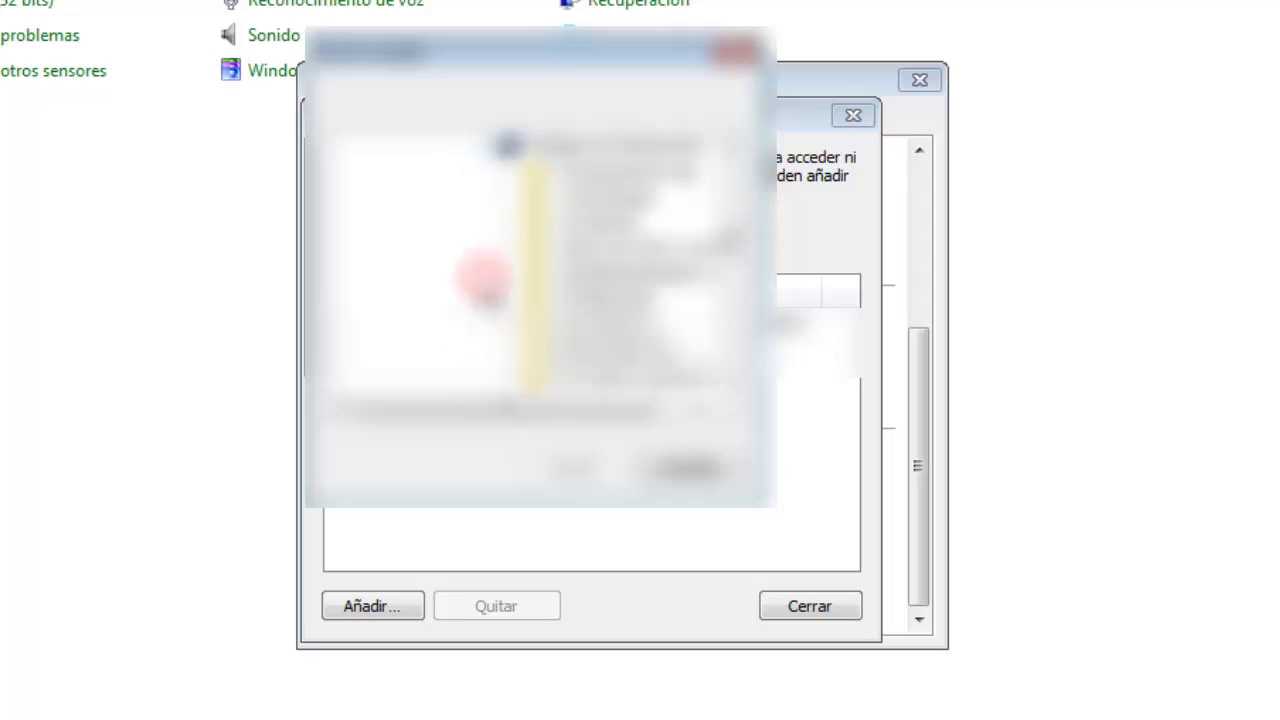
pyautogui.scroll(-3, 575, 385)
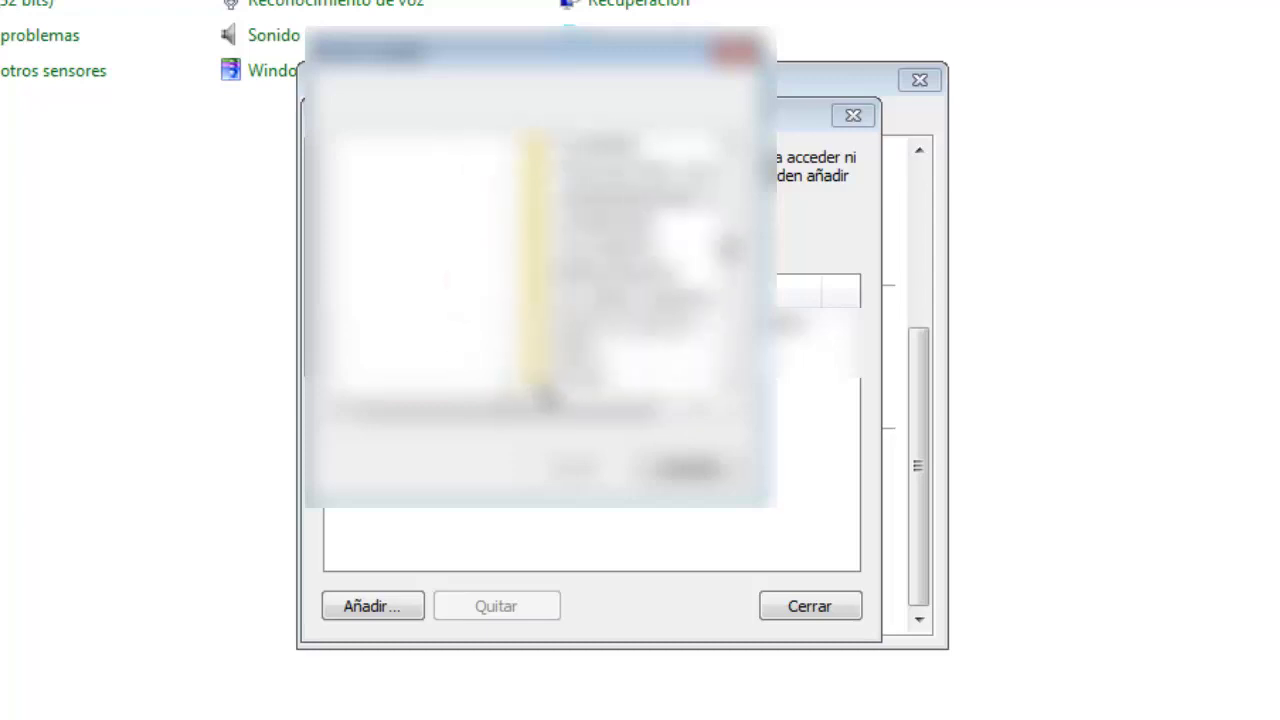
pyautogui.click(578, 372)
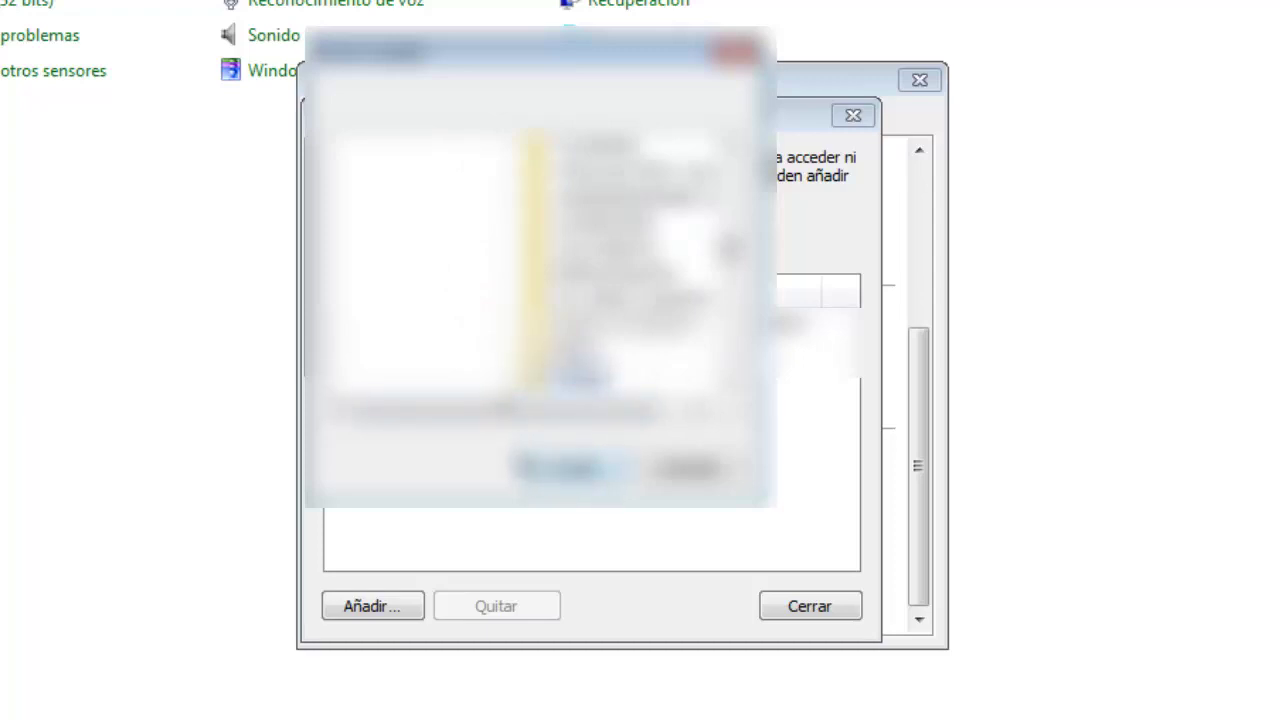
pyautogui.click(577, 469)
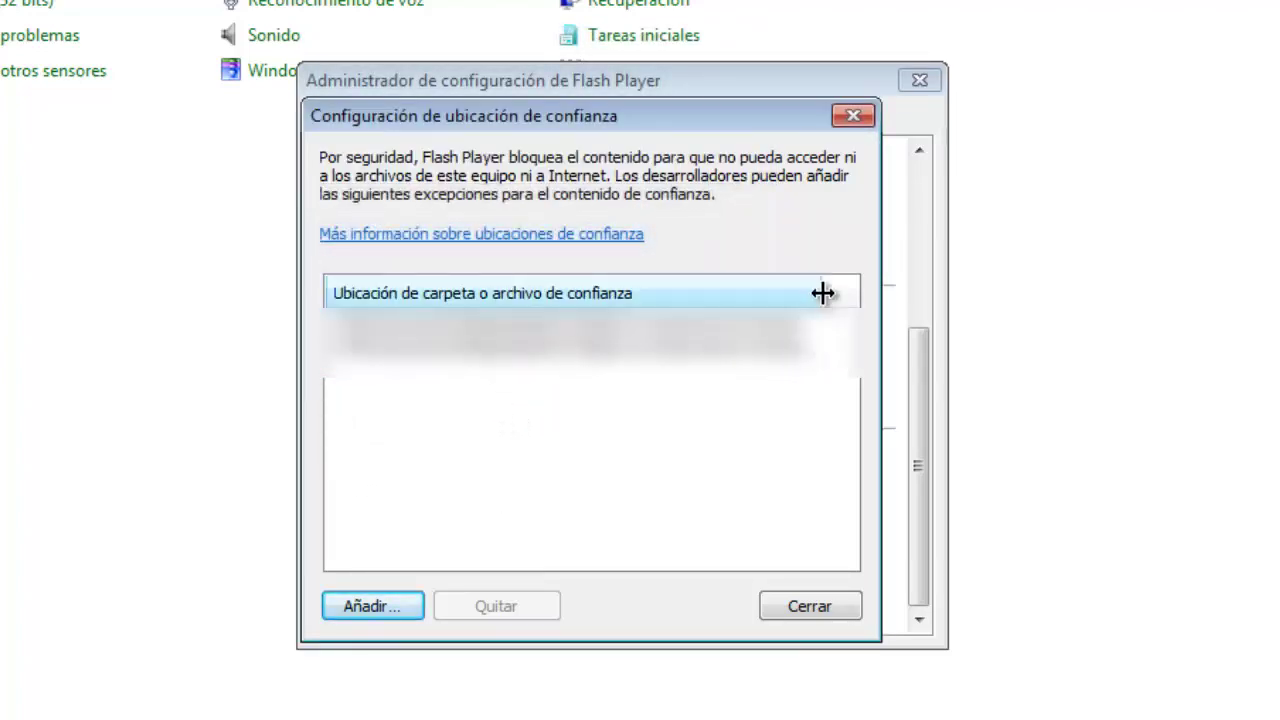
# - Widen the trusted locations column to review the full paths, and close the trusted location settings and the Flash Player settings manager
pyautogui.moveTo(821, 291); pyautogui.dragTo(1092, 298)
pyautogui.moveTo(563, 565); pyautogui.dragTo(421, 558)
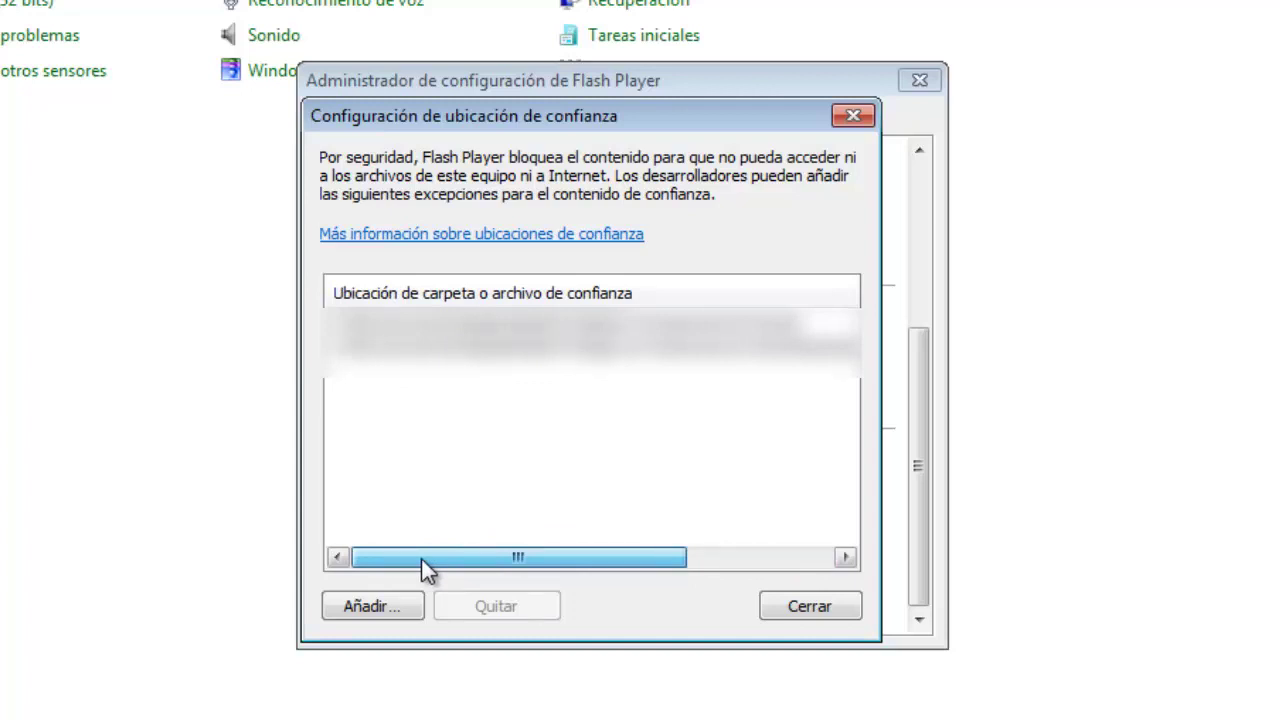
pyautogui.moveTo(564, 567); pyautogui.dragTo(869, 565)
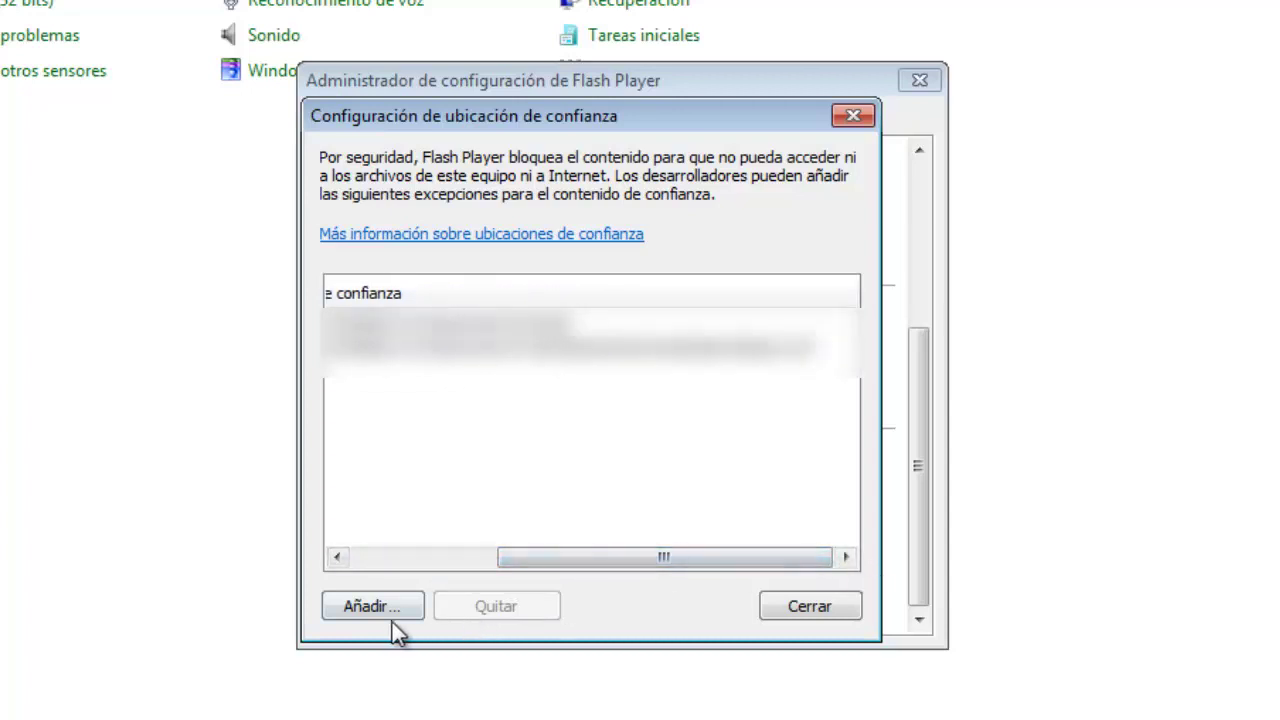
pyautogui.click(826, 610)
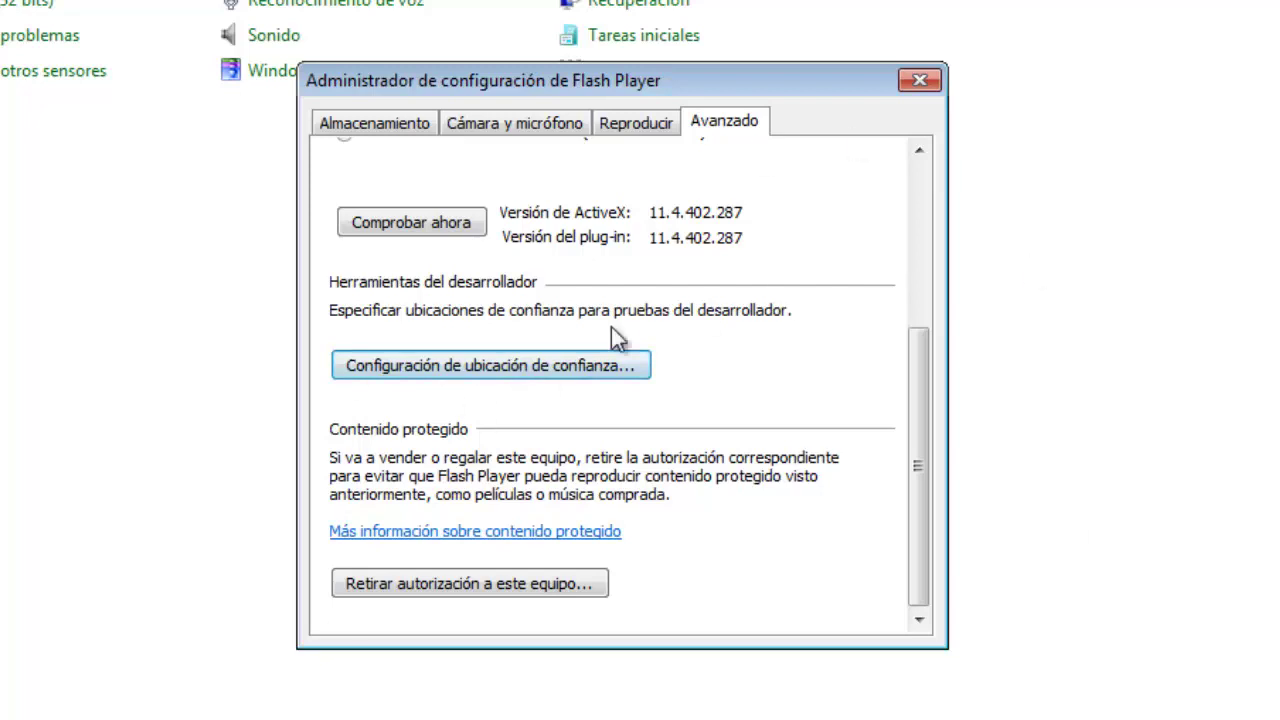
pyautogui.click(919, 81)
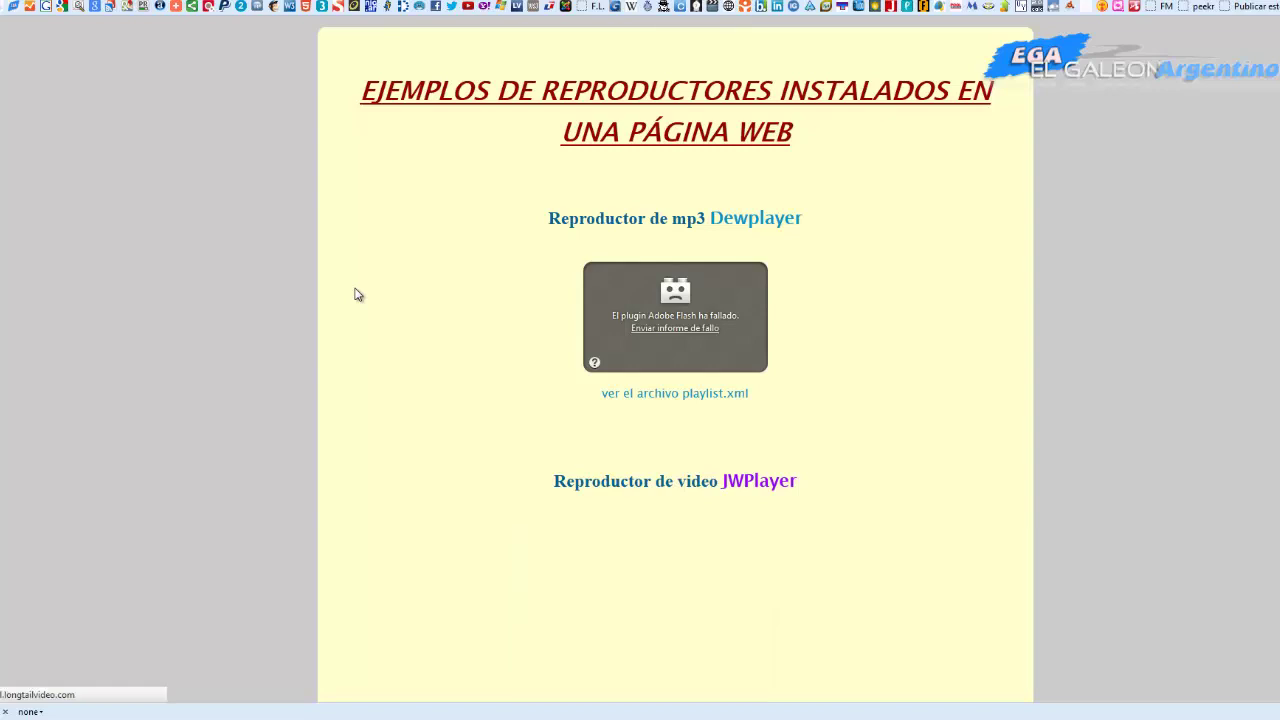
# - Reload the page of web player examples and test the Dewplayer MP3 player by playing and pausing the second track
pyautogui.press('F5')
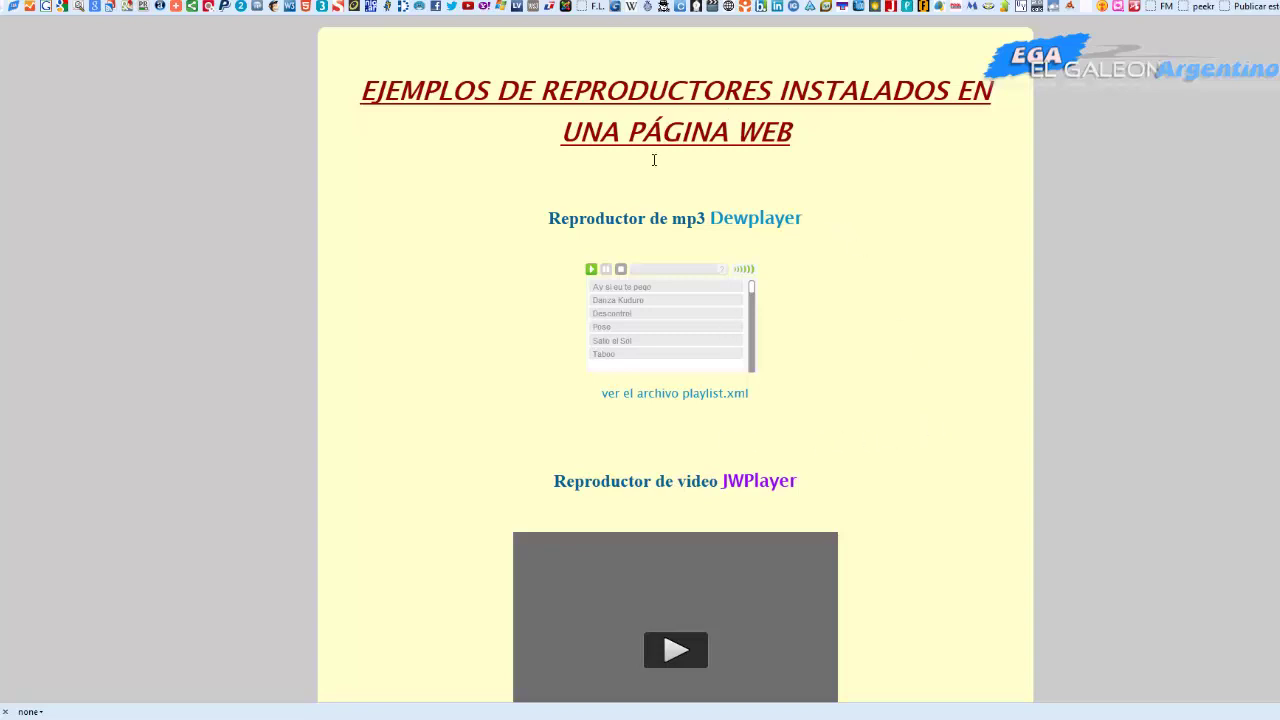
pyautogui.click(612, 302)
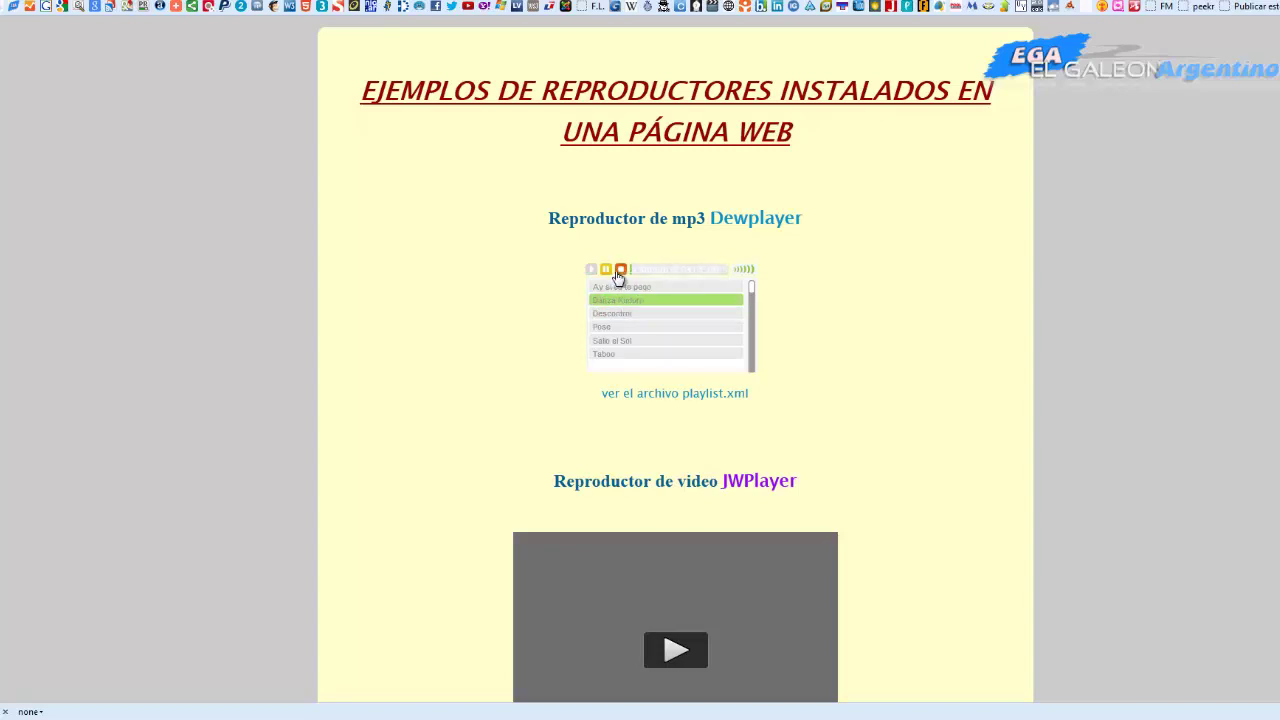
pyautogui.click(606, 269)
# - Test the JWPlayer example on the page by playing its video briefly and pausing it
pyautogui.scroll(-4, 926, 380)
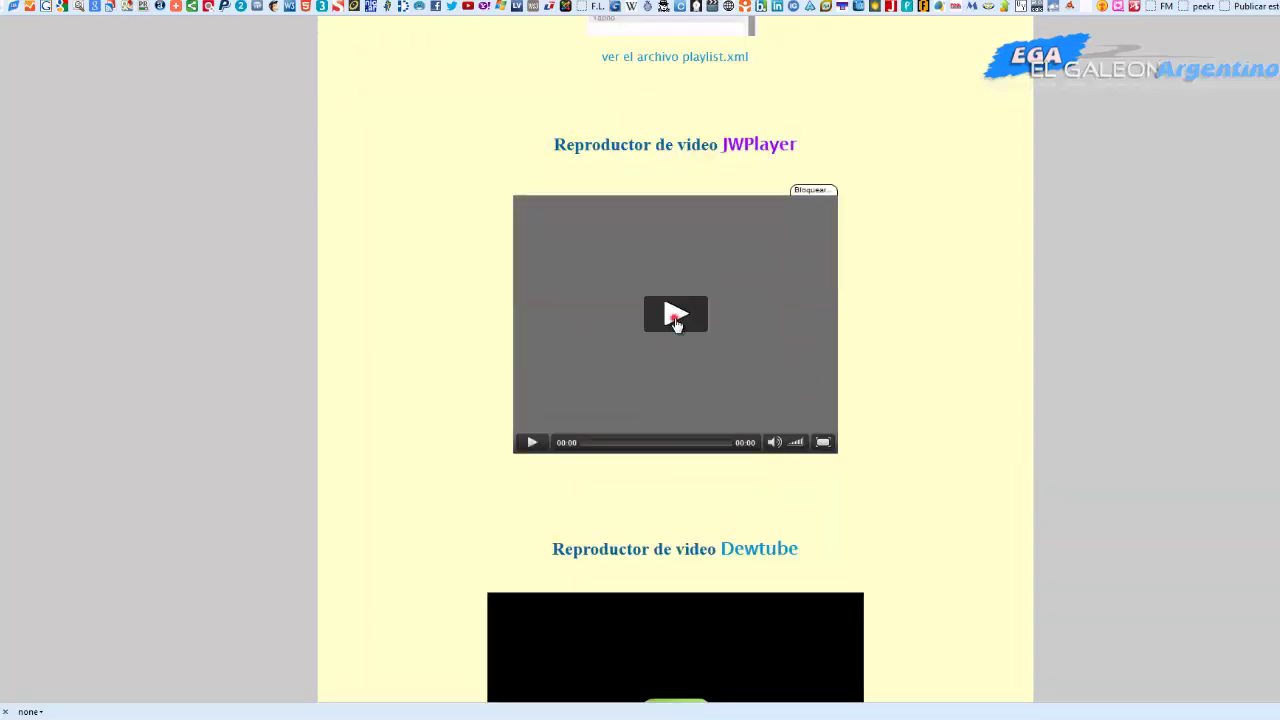
pyautogui.click(677, 317)
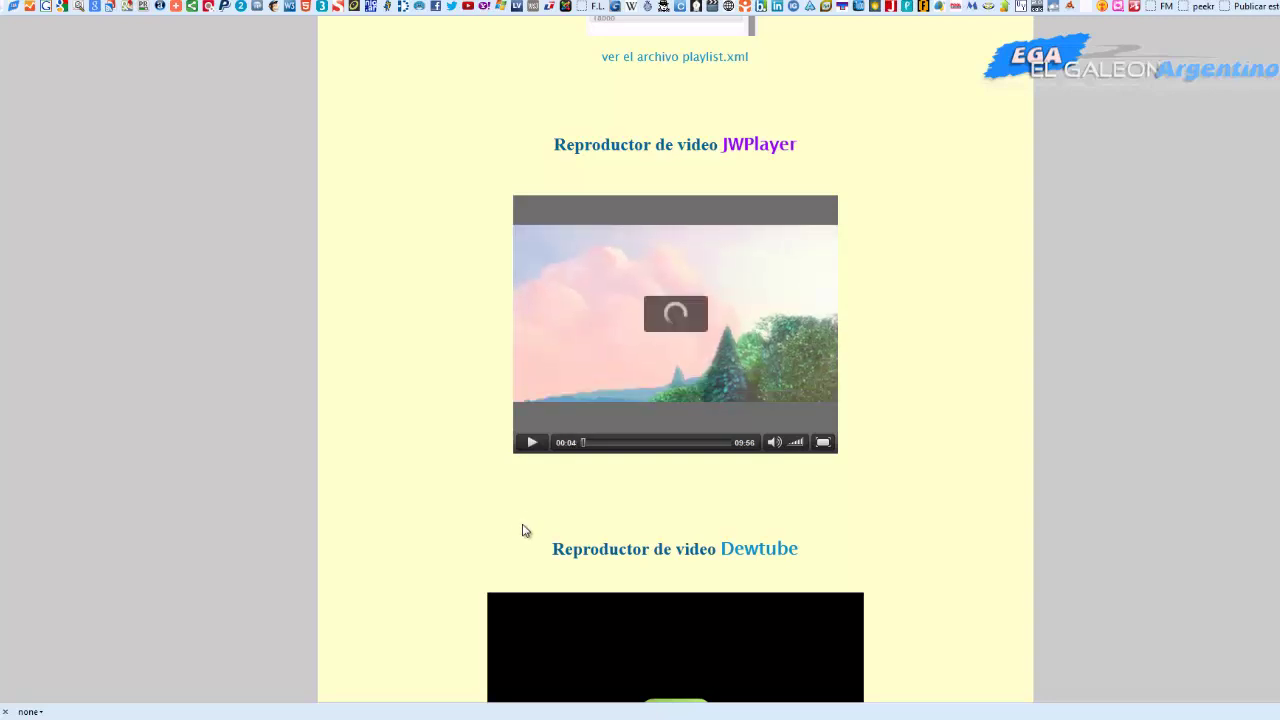
pyautogui.click(532, 443)
# - Start playback of the video in the Dewtube player example
pyautogui.scroll(-3, 550, 525)
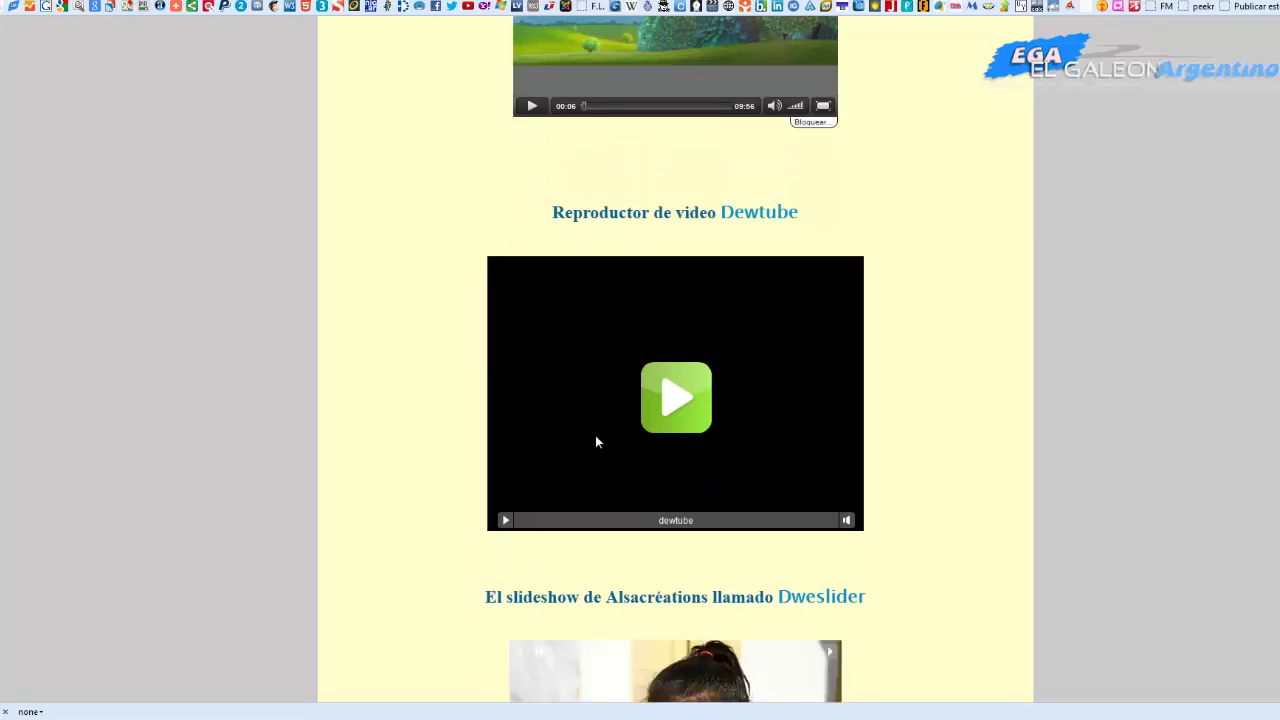
pyautogui.click(701, 425)
pyautogui.scroll(-1, 374, 586)
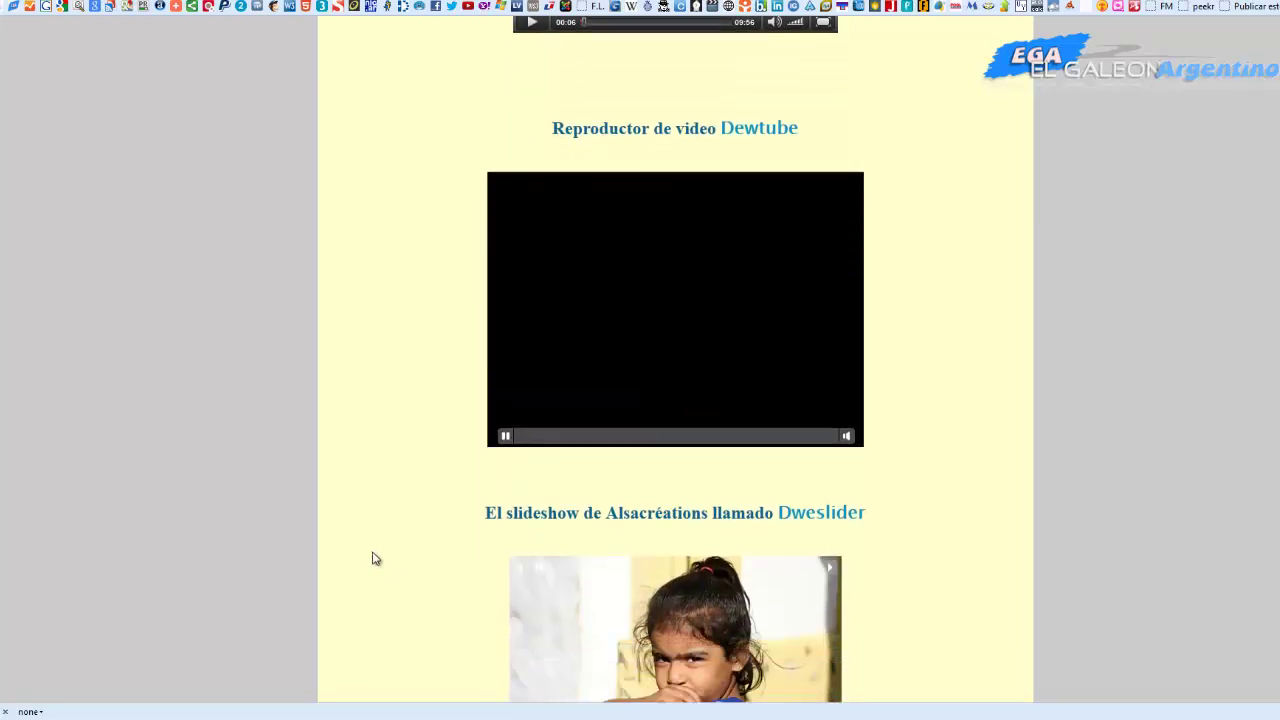